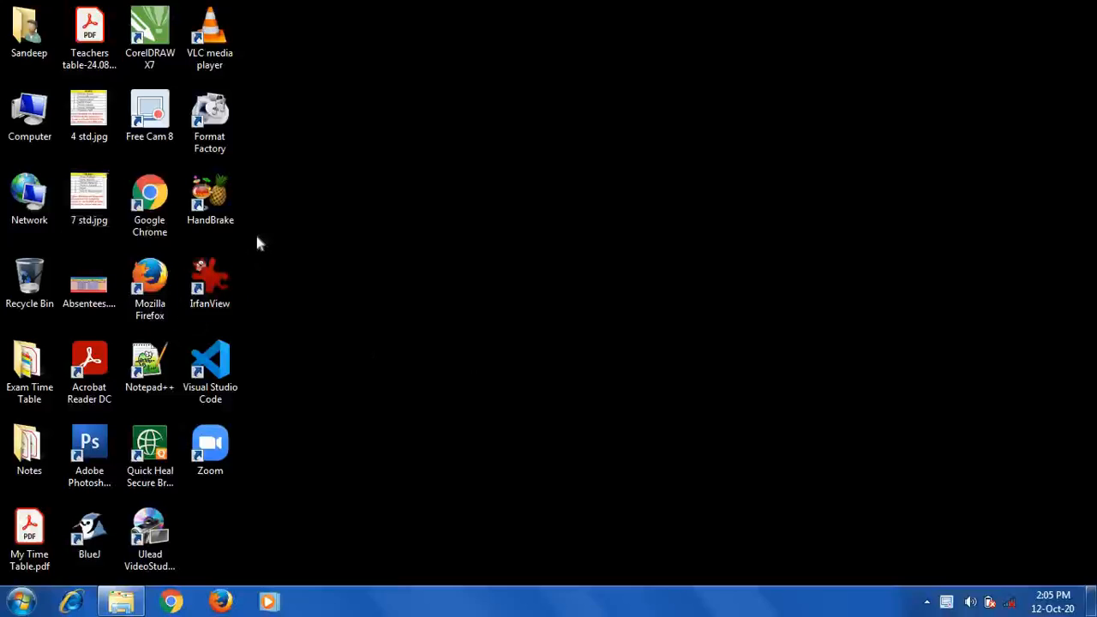
Open Microsoft Word 2010 with a blank document and maximize its window
left_click(24, 604)
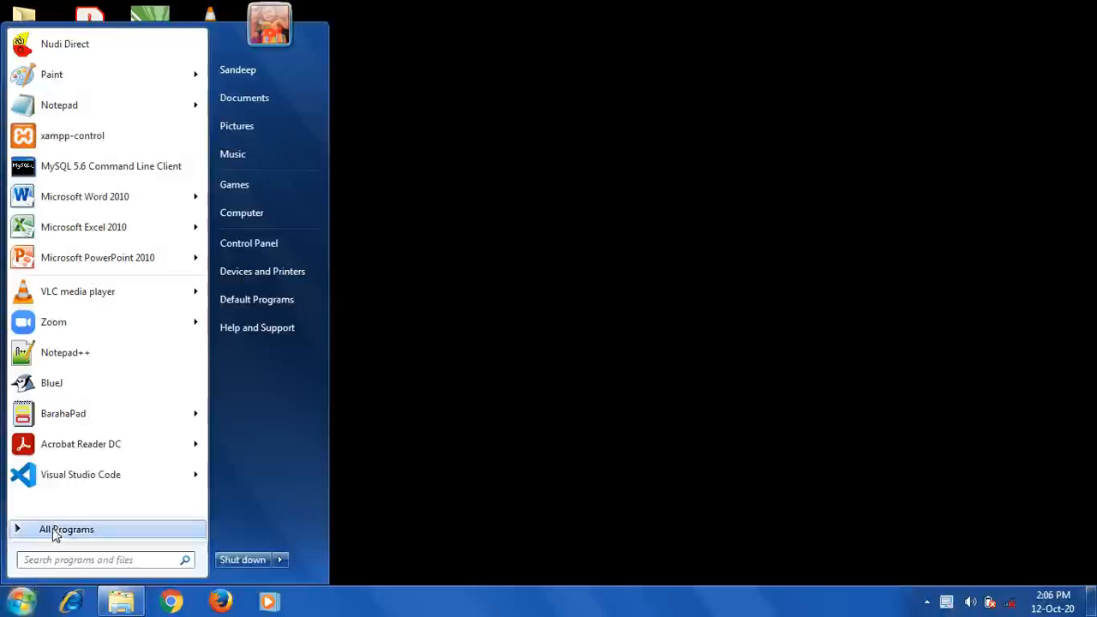
left_click(52, 528)
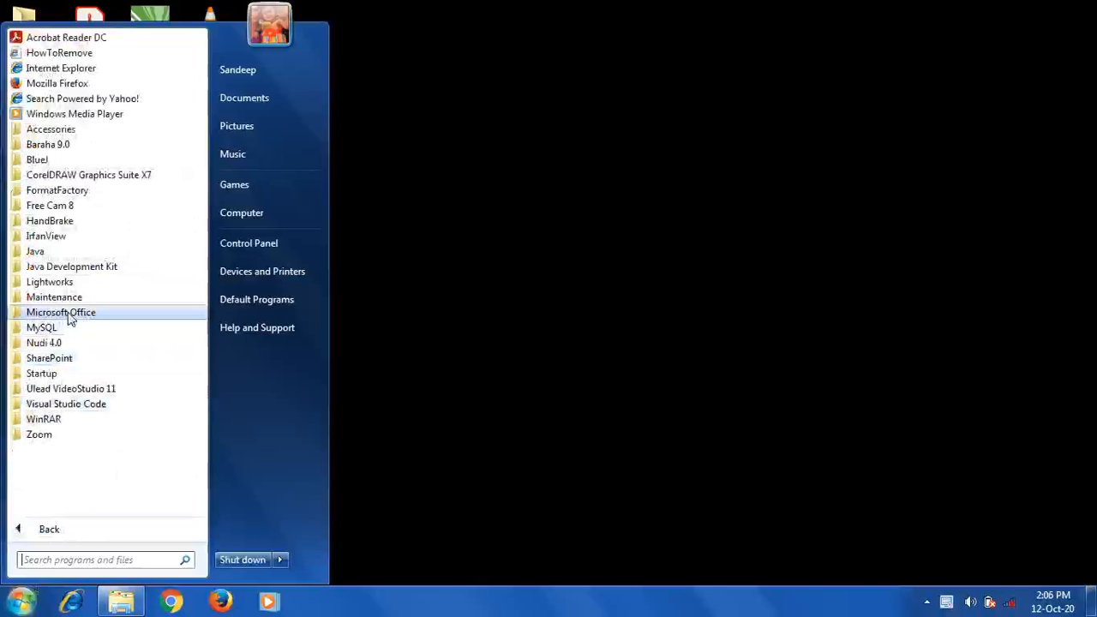
mouse_move(70, 319)
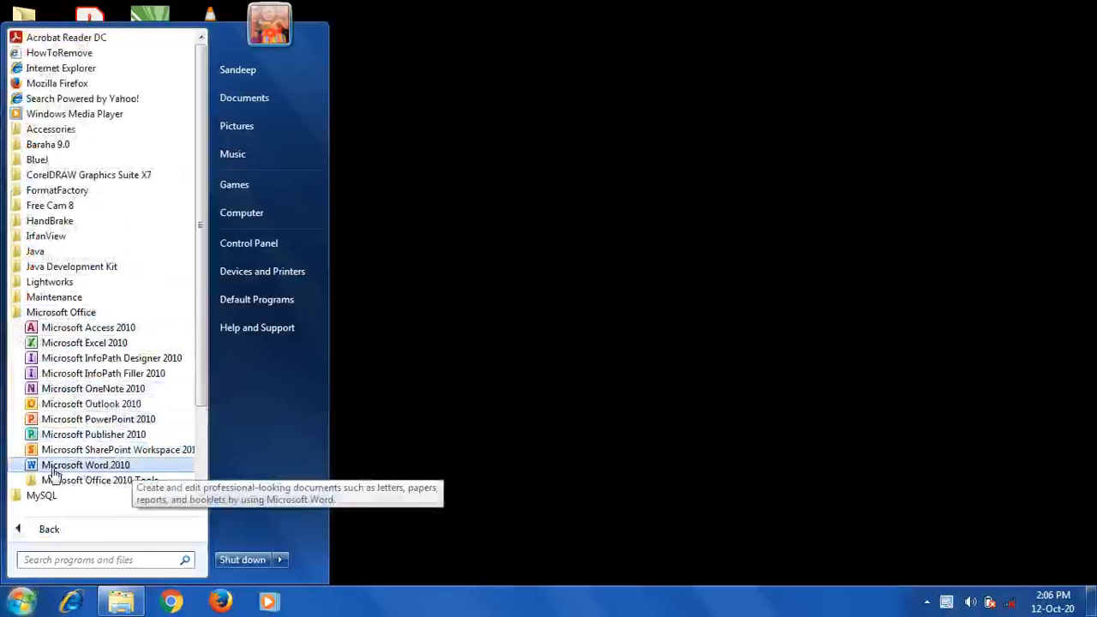
left_click(86, 467)
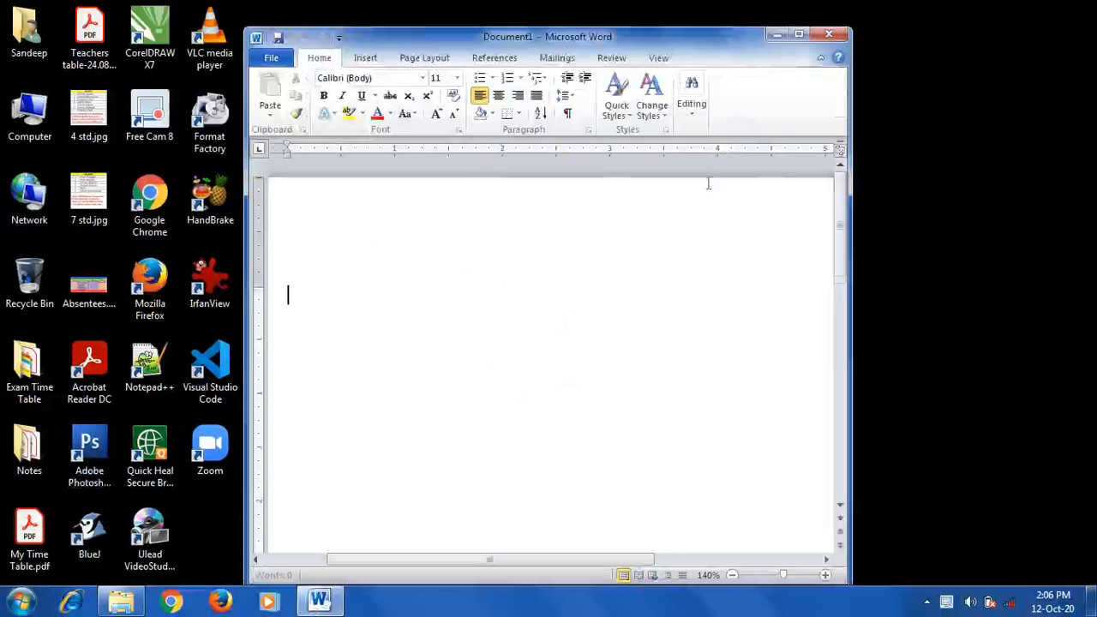
left_click(799, 36)
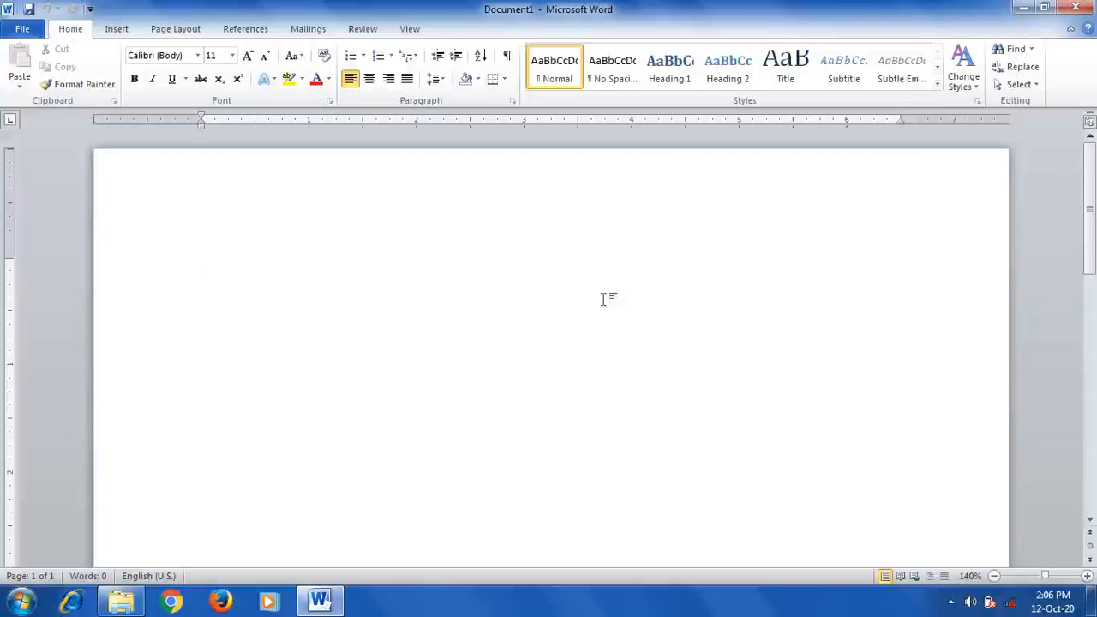
Write the salutation "Dear Friends," and begin an indented paragraph on the following line
type("Dear ")
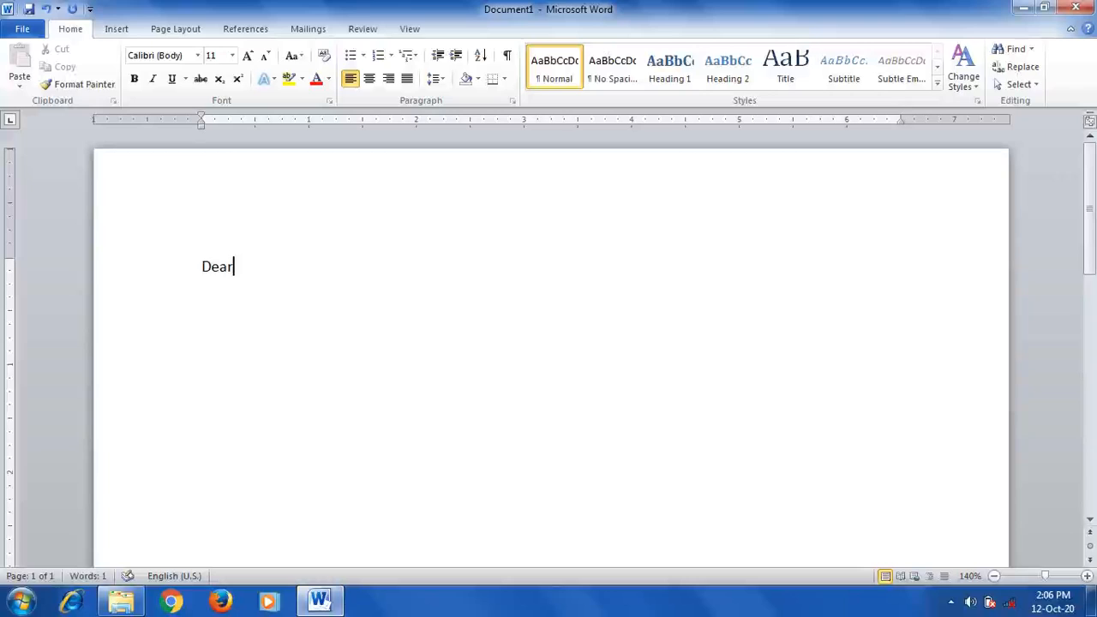
type("Friends,")
key("Return")
key("Tab")
Write the opening sentence "I am celebrating my birthday at my residence on 16th November" in the indented paragraph
type("la")
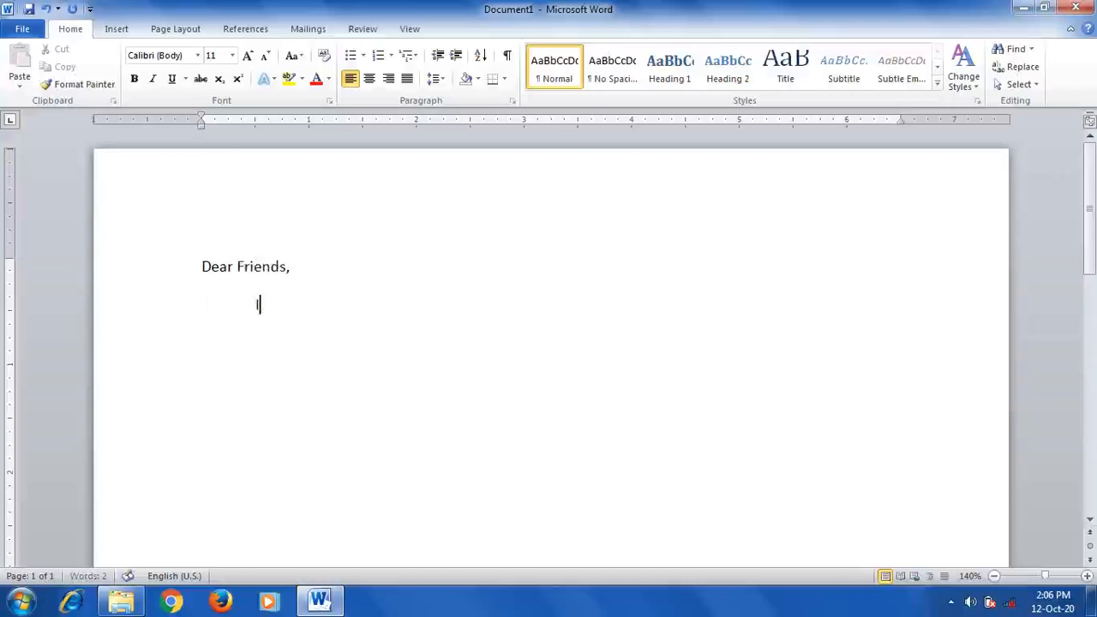
key("BackSpace")
key("BackSpace")
key("BackSpace")
type("I am celeb")
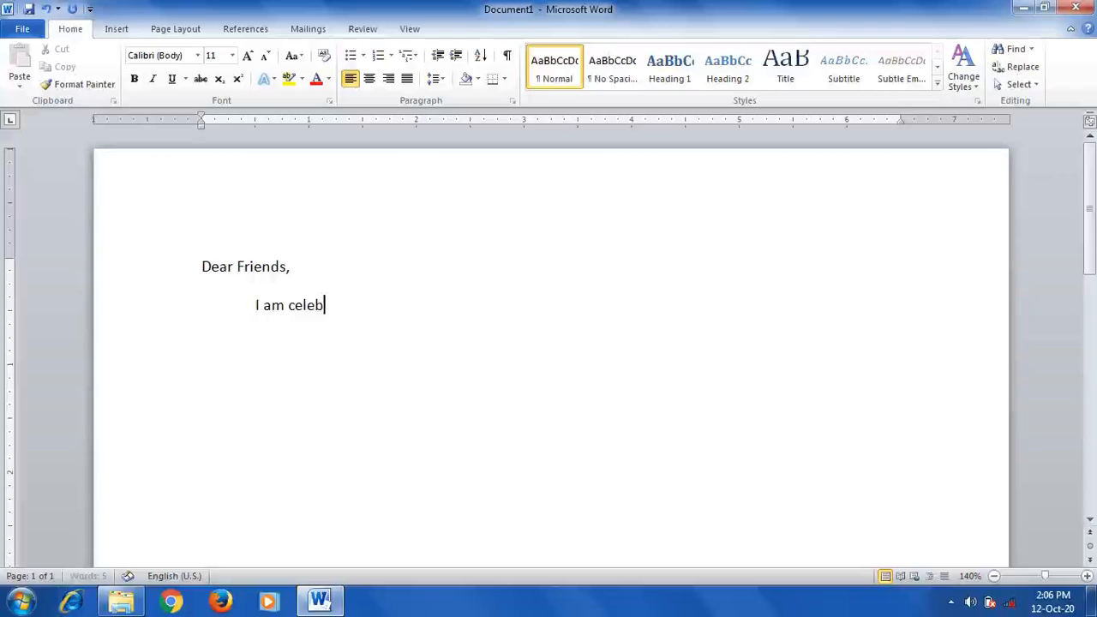
type("rating")
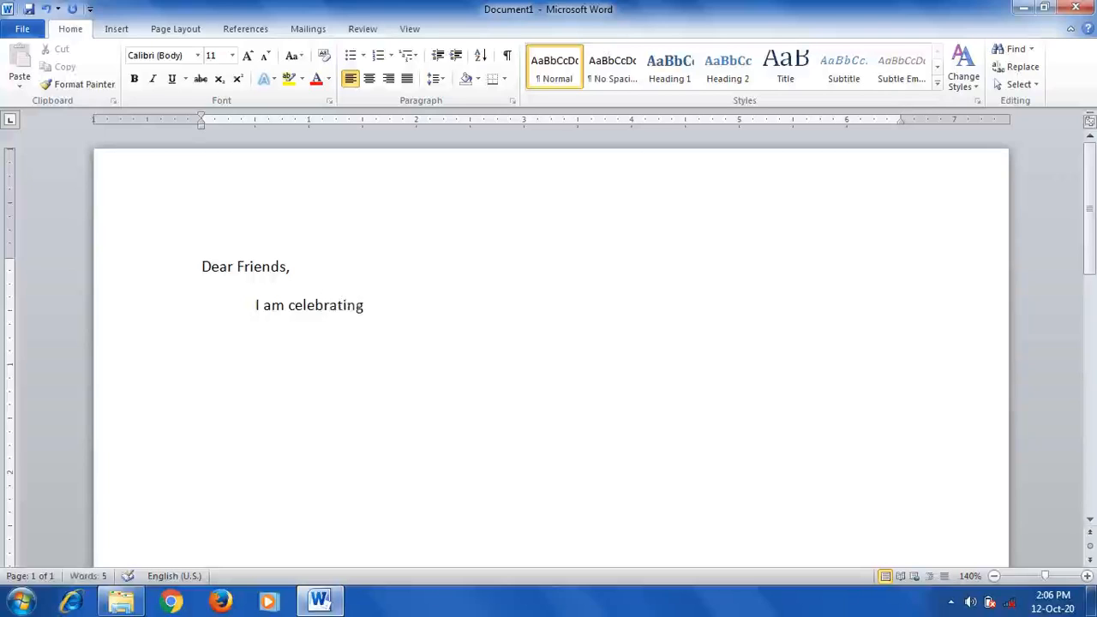
type(" my birthday")
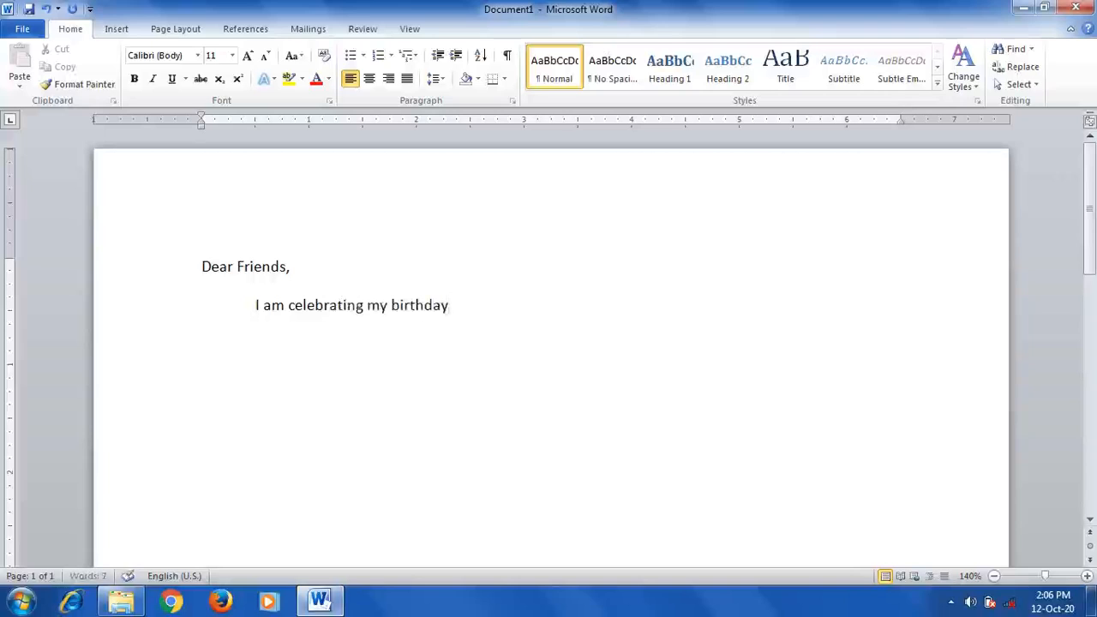
type(" at my resi")
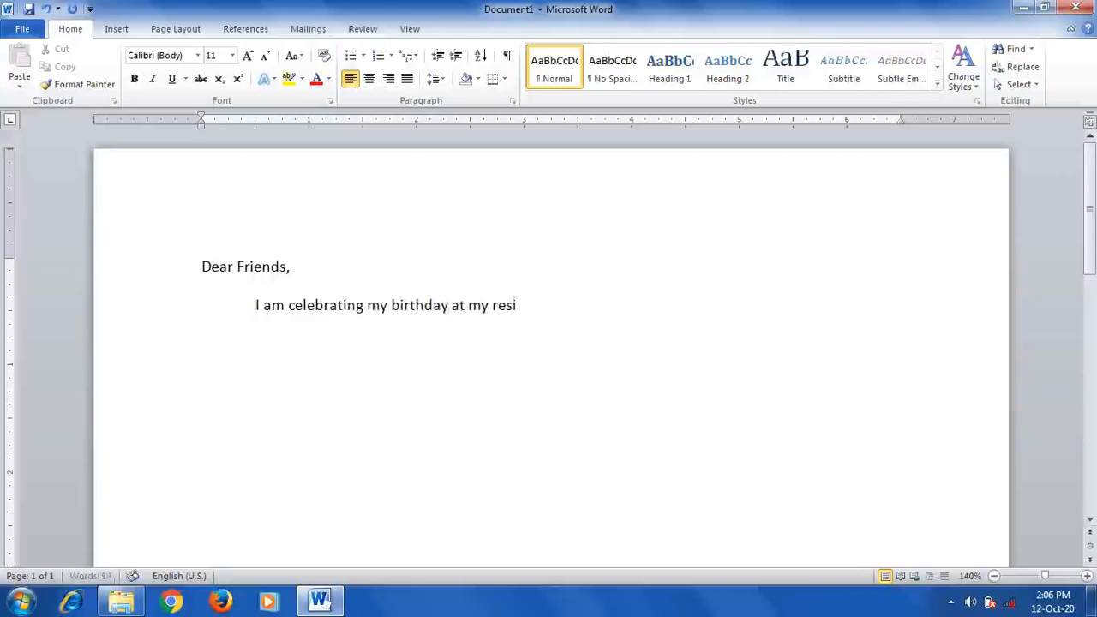
type("dence")
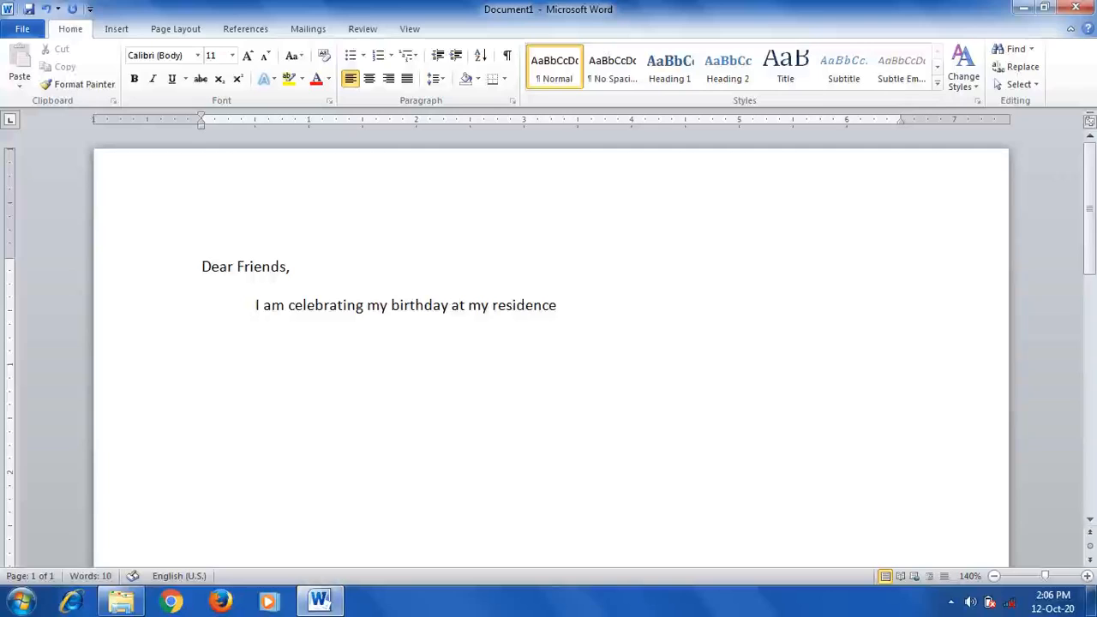
type(" on 16th November")
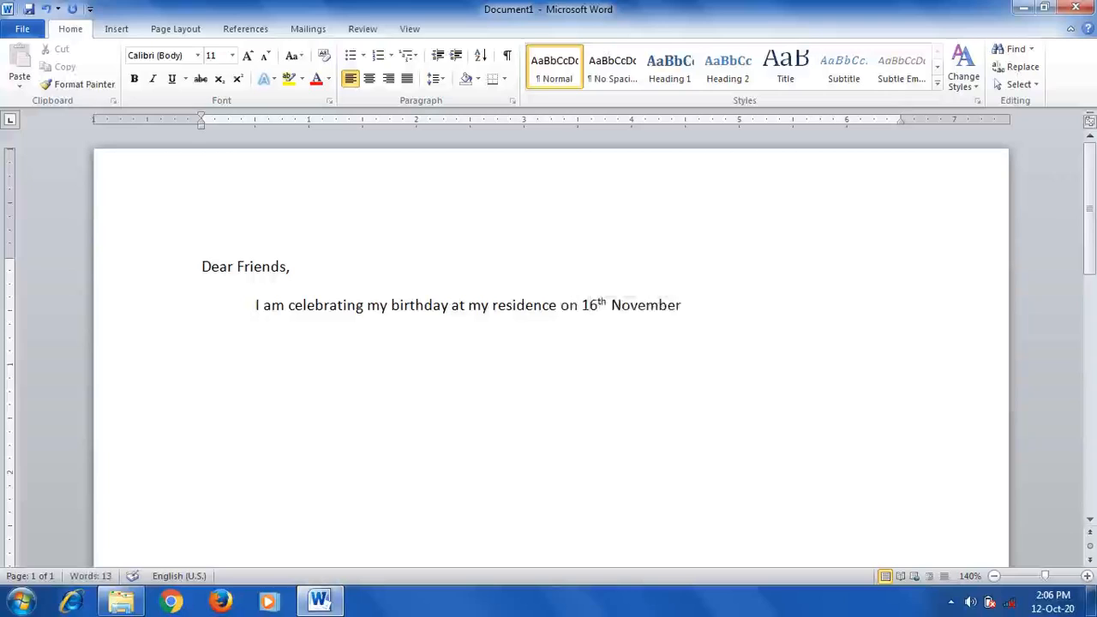
End the opening sentence with a period and continue the paragraph with "You are invited to attend the birthday party at 5 P.m."
type(". you are invite")
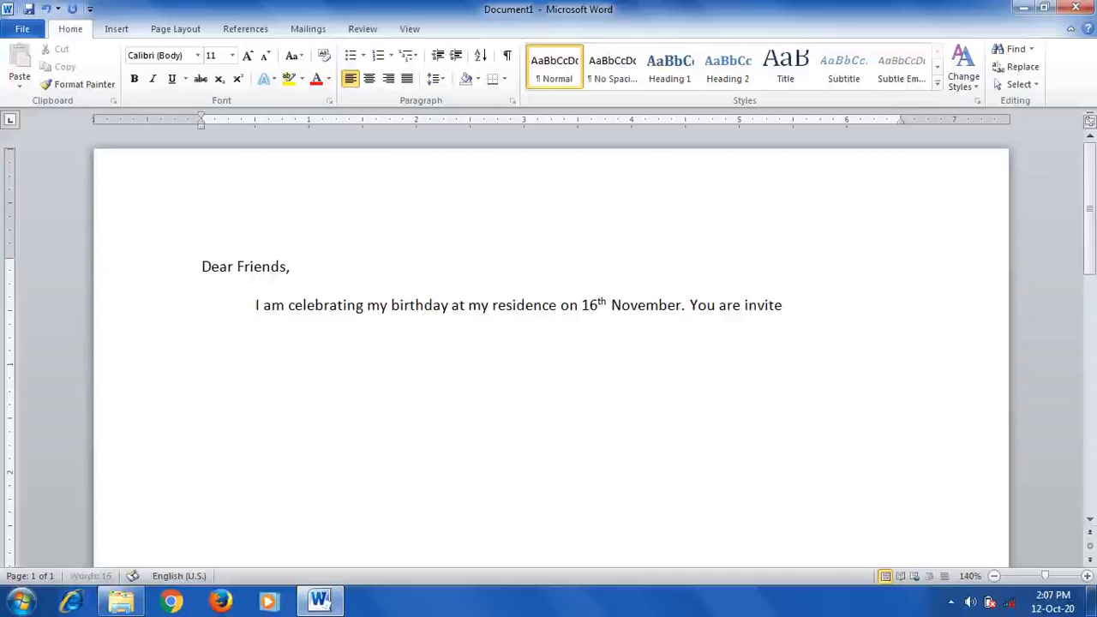
type("d to attend the")
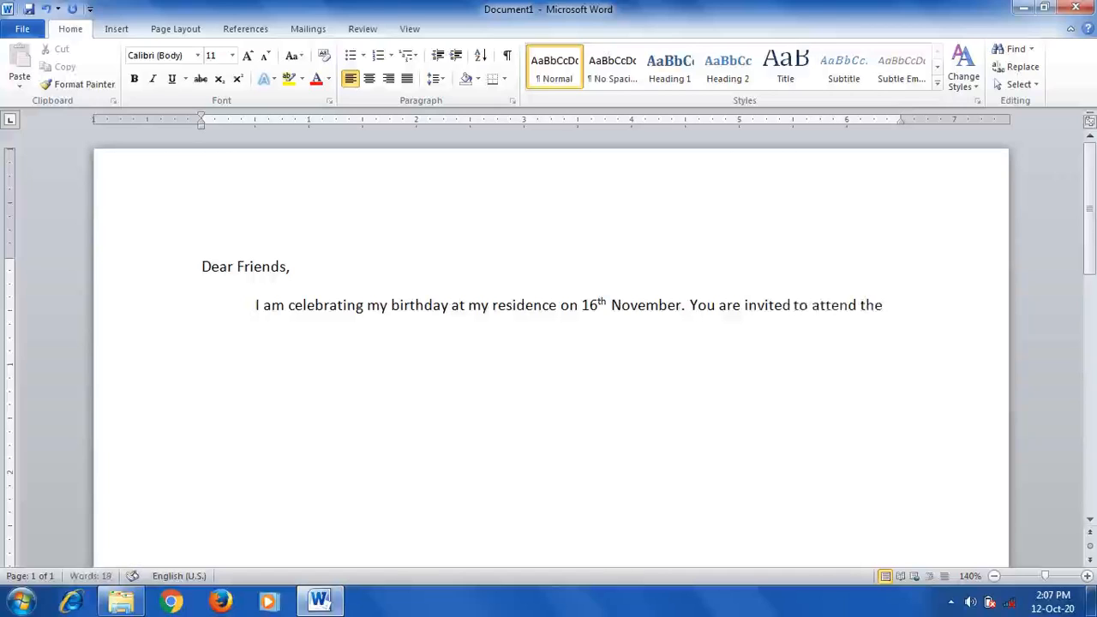
type(" birthdasy")
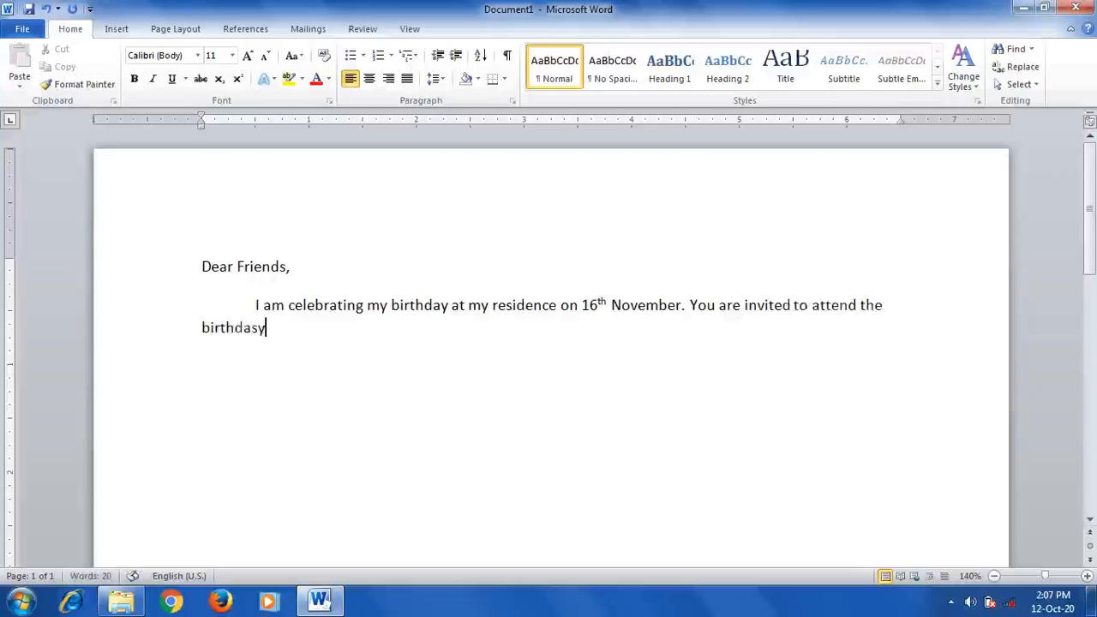
key("BackSpace")
key("BackSpace")
type("y party ")
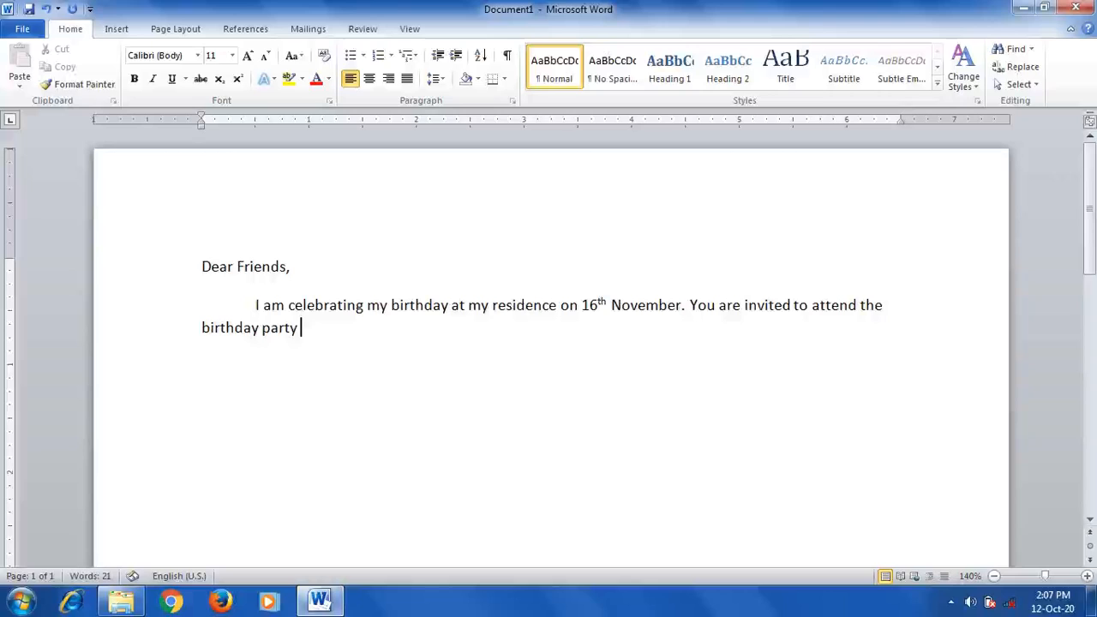
type("at 5 P.m.")
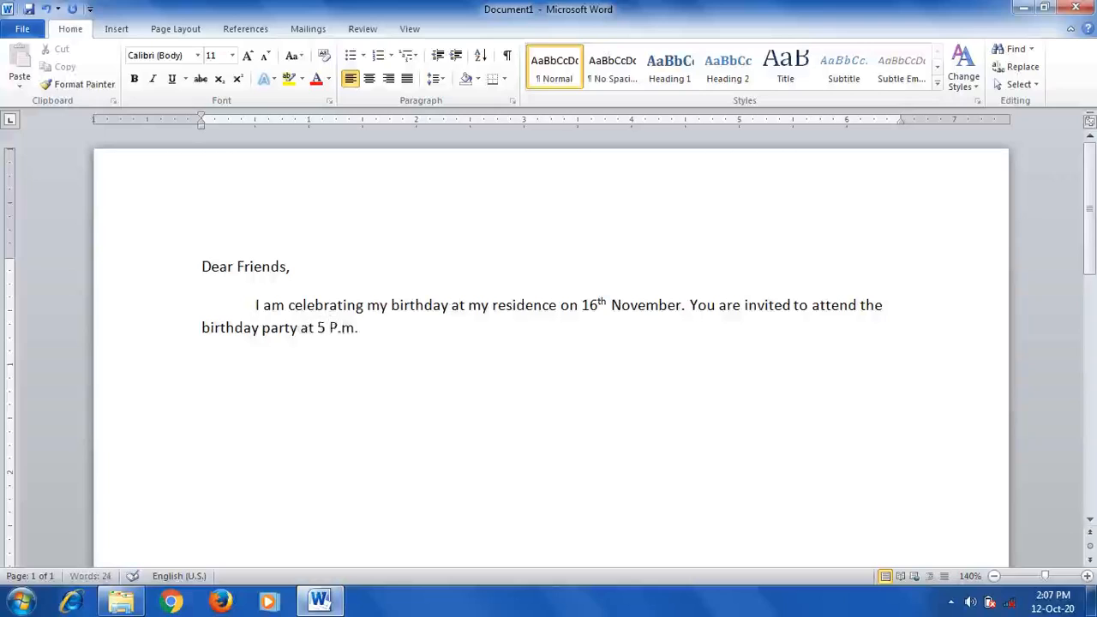
Add a new paragraph reading "Kindly reach on time to enjoy the party."
key("Return")
type("Kindly ")
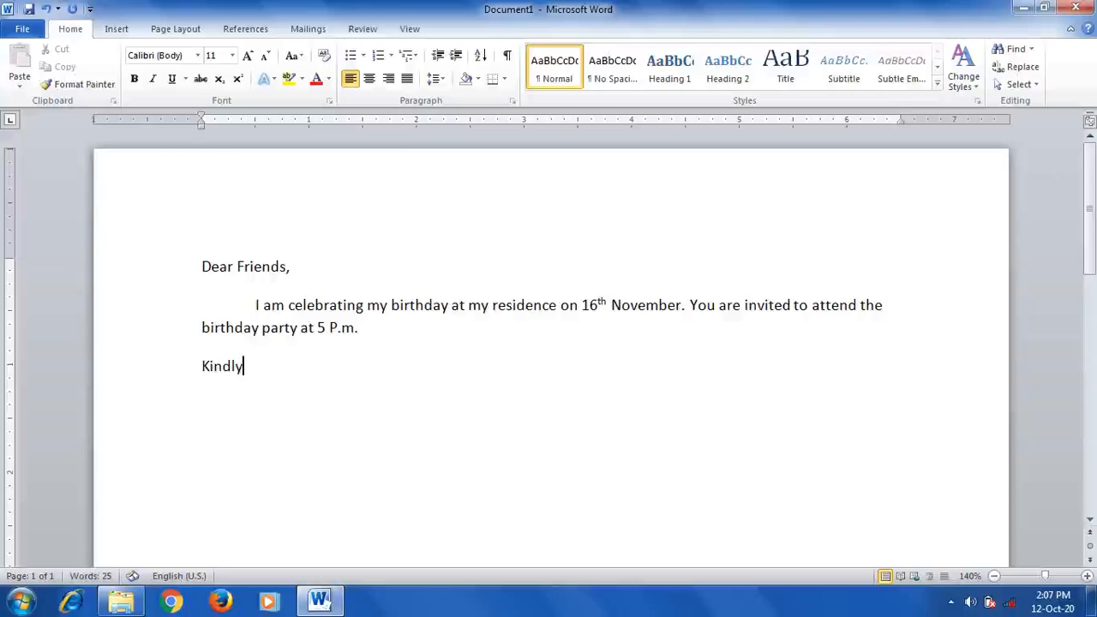
type("reach on time")
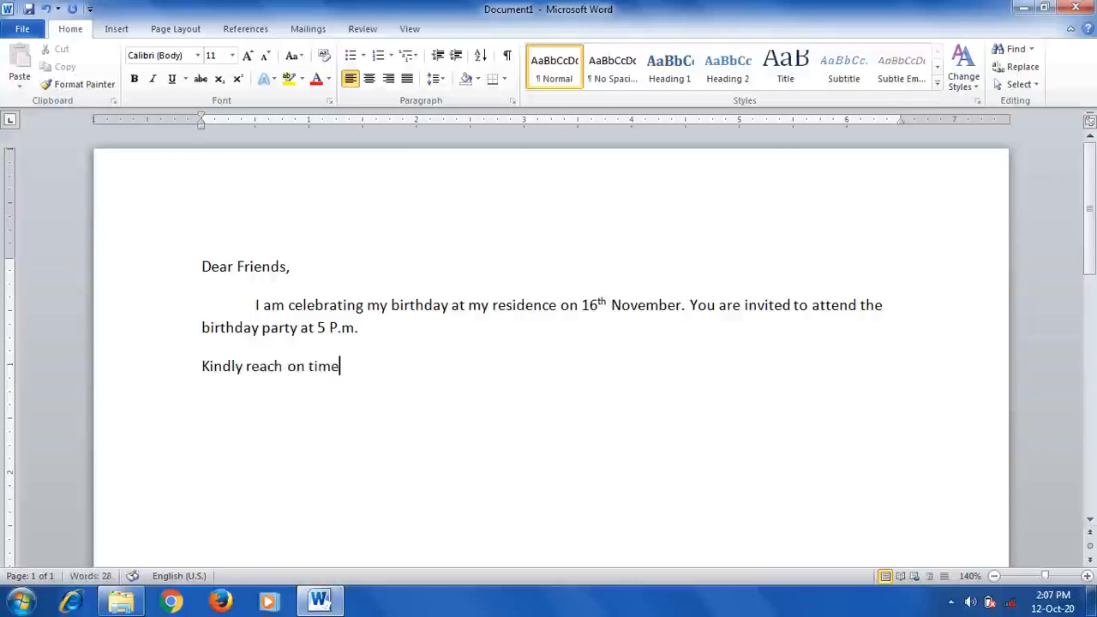
type(" to enjoy")
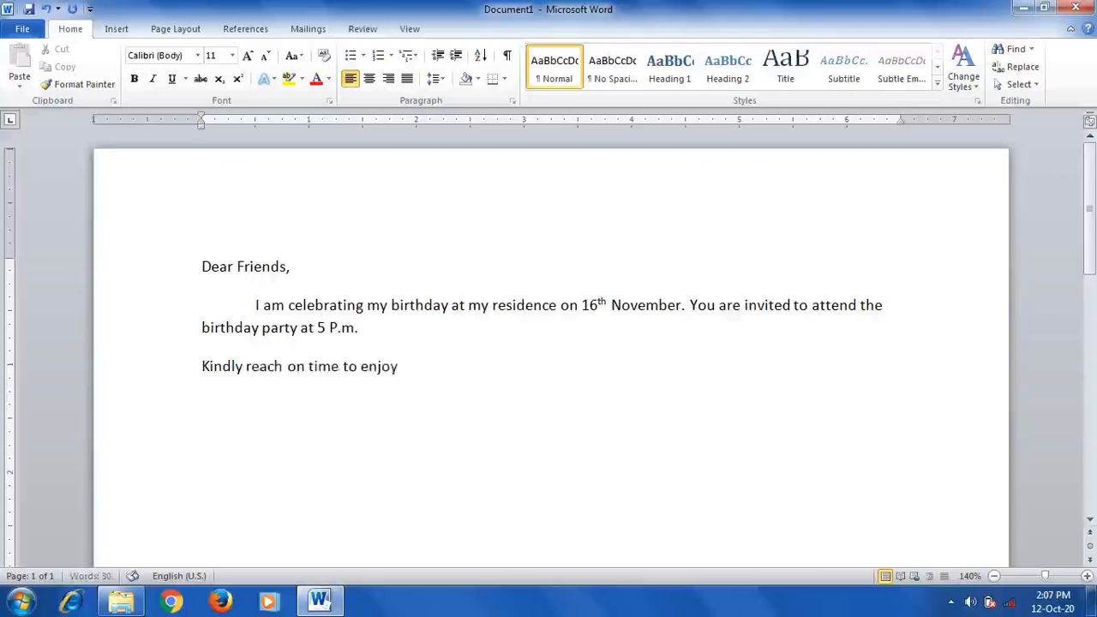
type(" the party. ")
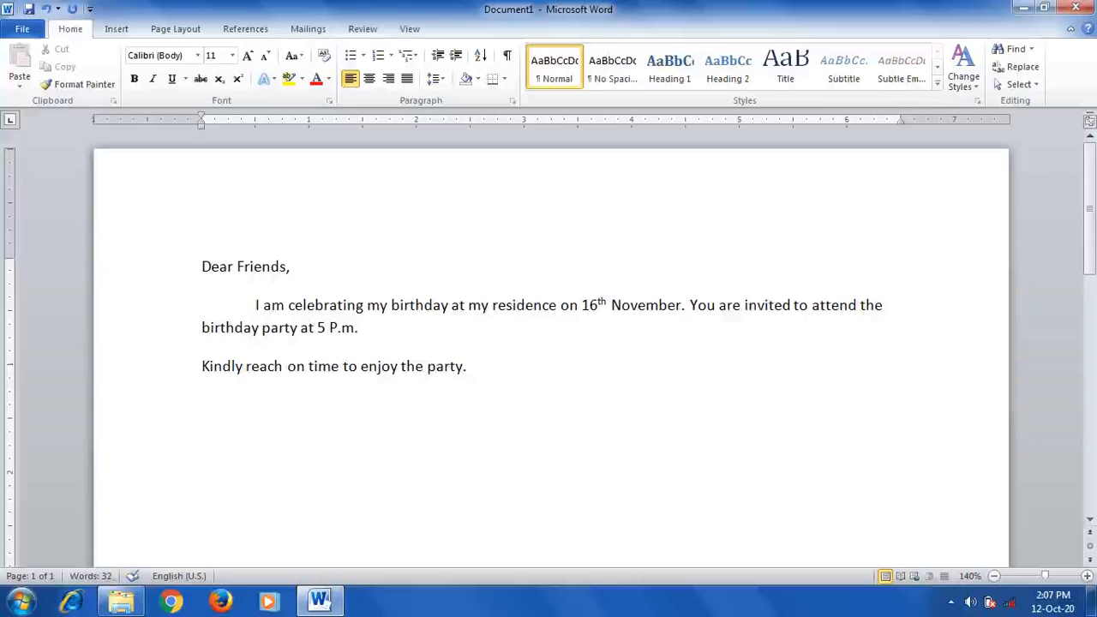
Close the letter with "Thanks," on its own line and the sender's first name on the line below
type("Thanks,")
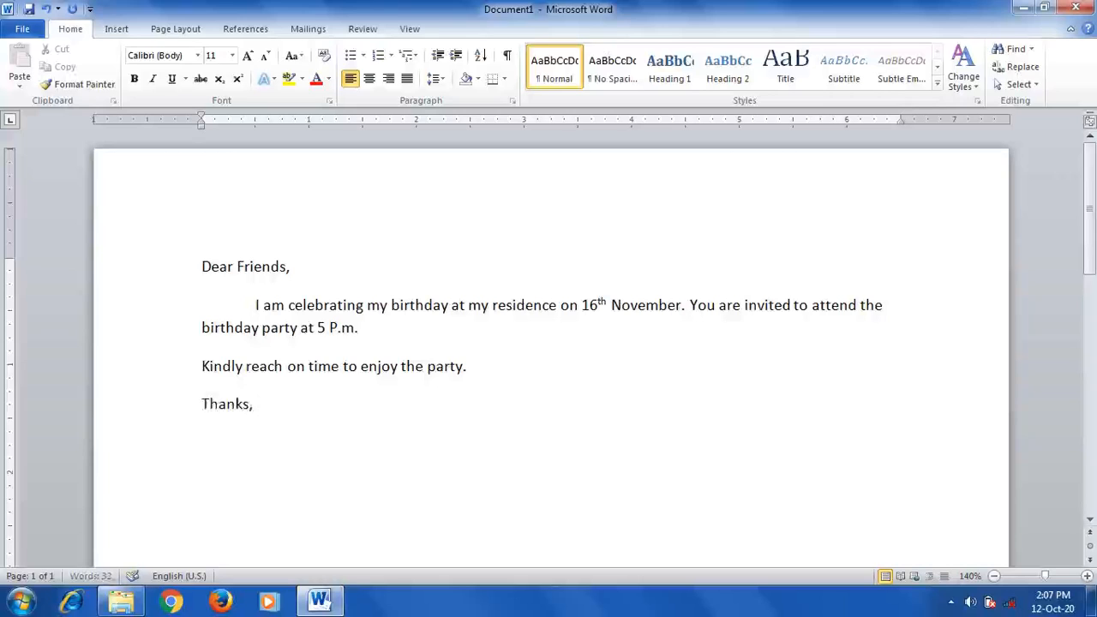
key("Return")
type("Aaskash")
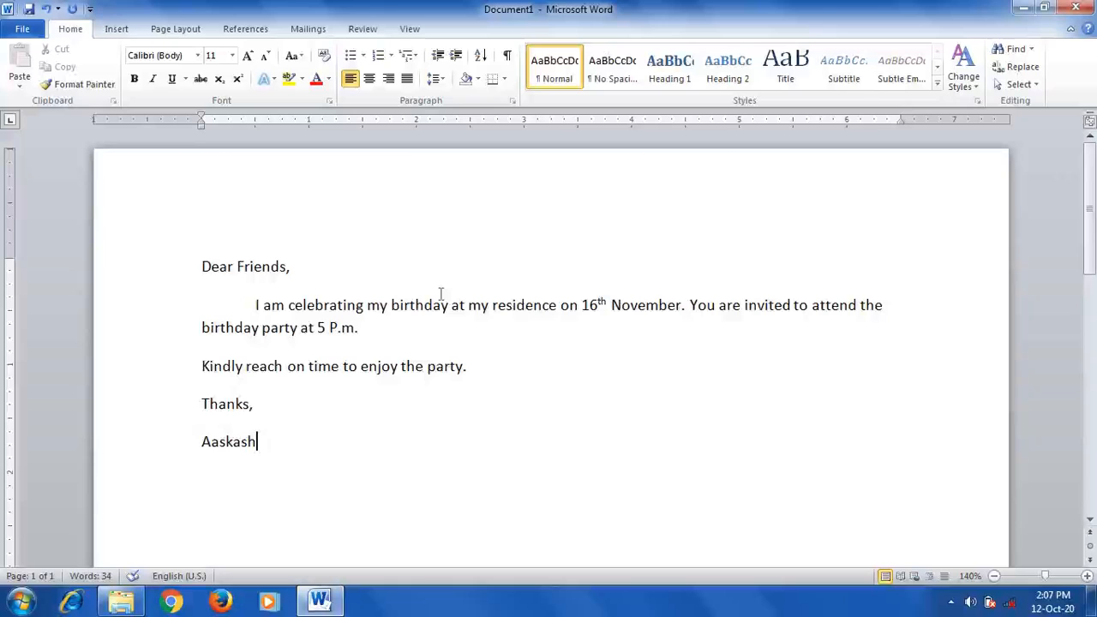
Insert the sentence "I hope you will attend the party." after "5 P.m." in the main paragraph
left_click(1087, 576)
scroll(740, 489, "down", 1)
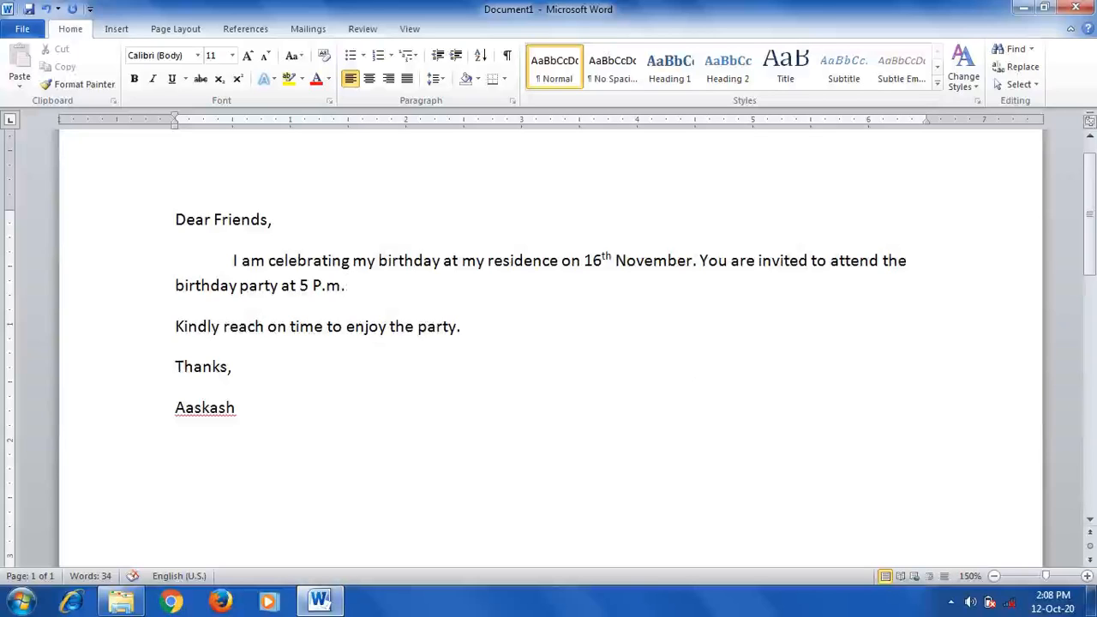
type("I hope you will")
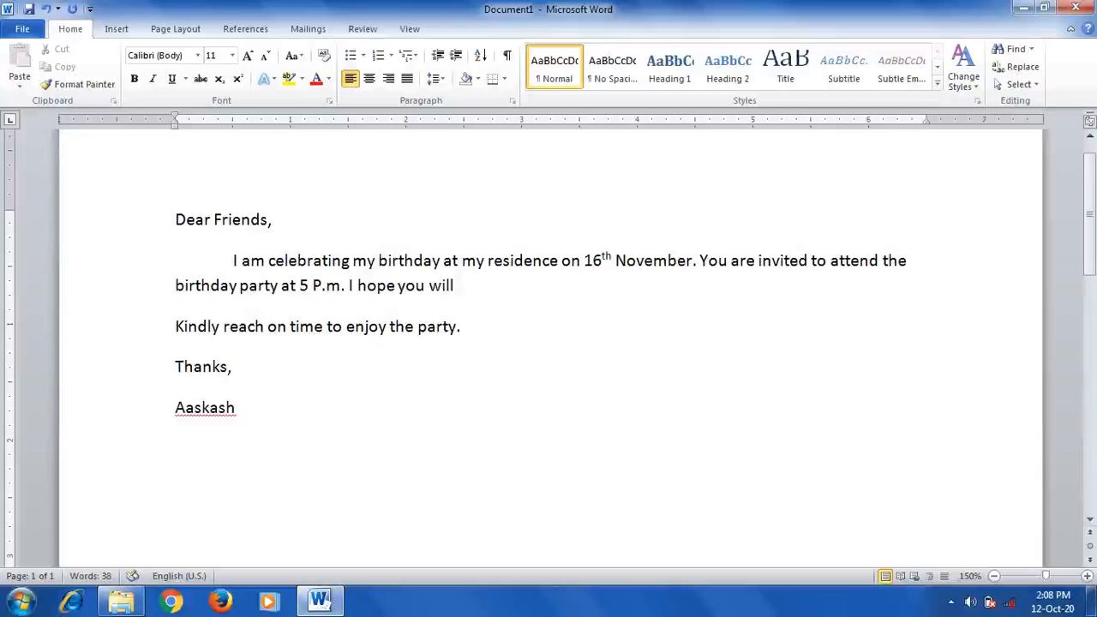
type(" attend the party.")
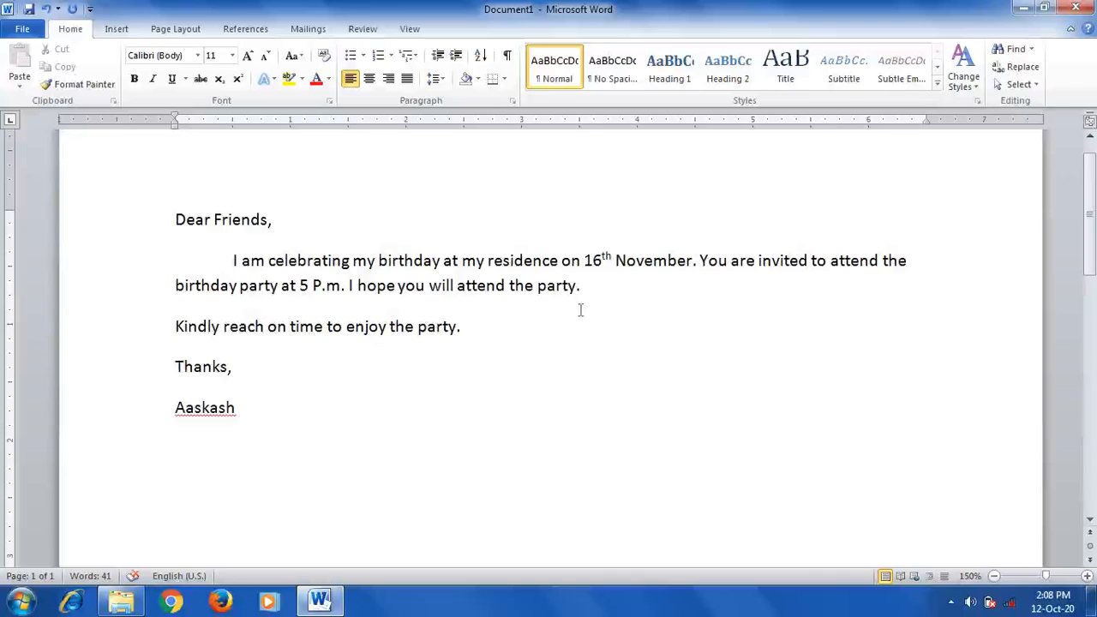
Insert the sentence "This is my Sixth year birthday." before "You are invited" in the main paragraph
left_click_drag(581, 287, 347, 289)
left_click(417, 368)
left_click(697, 266)
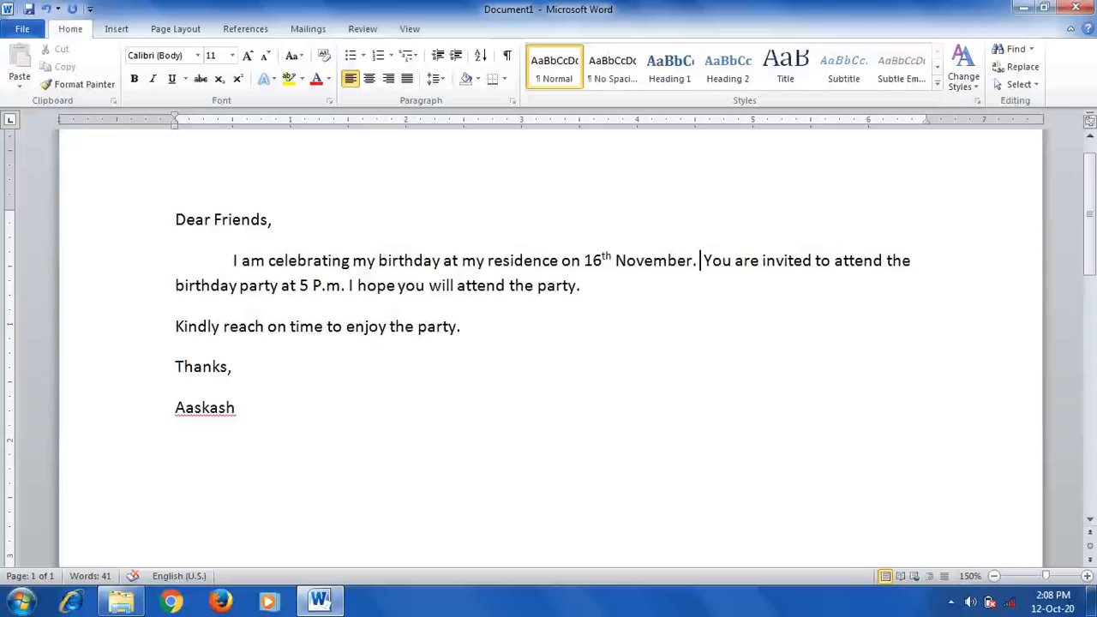
type("This is m")
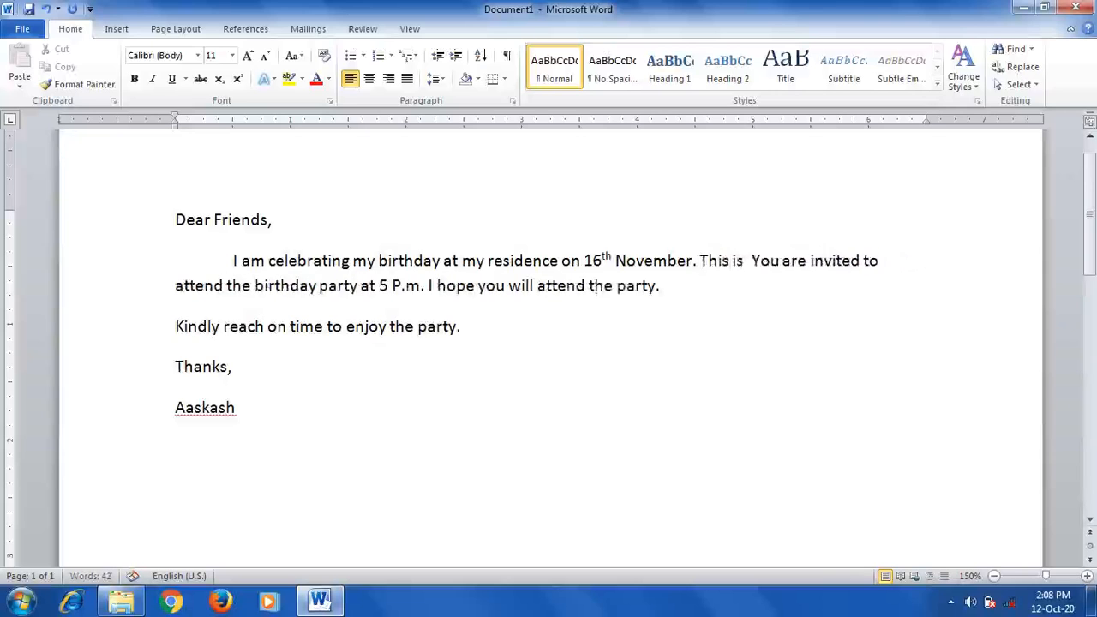
type("y S")
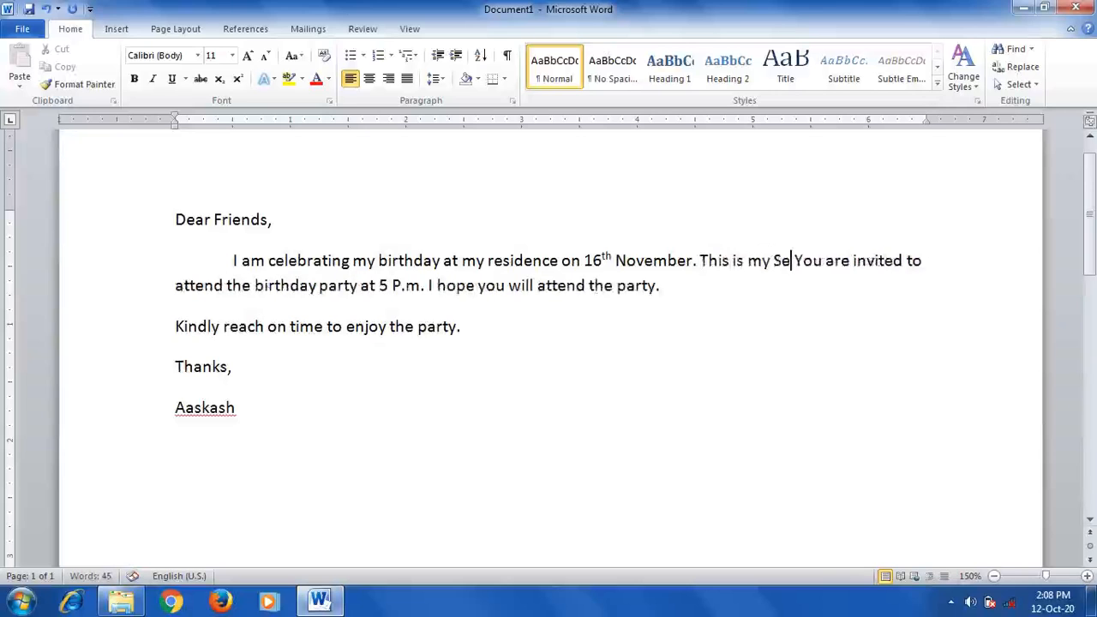
key("BackSpace")
type("Sixth yo")
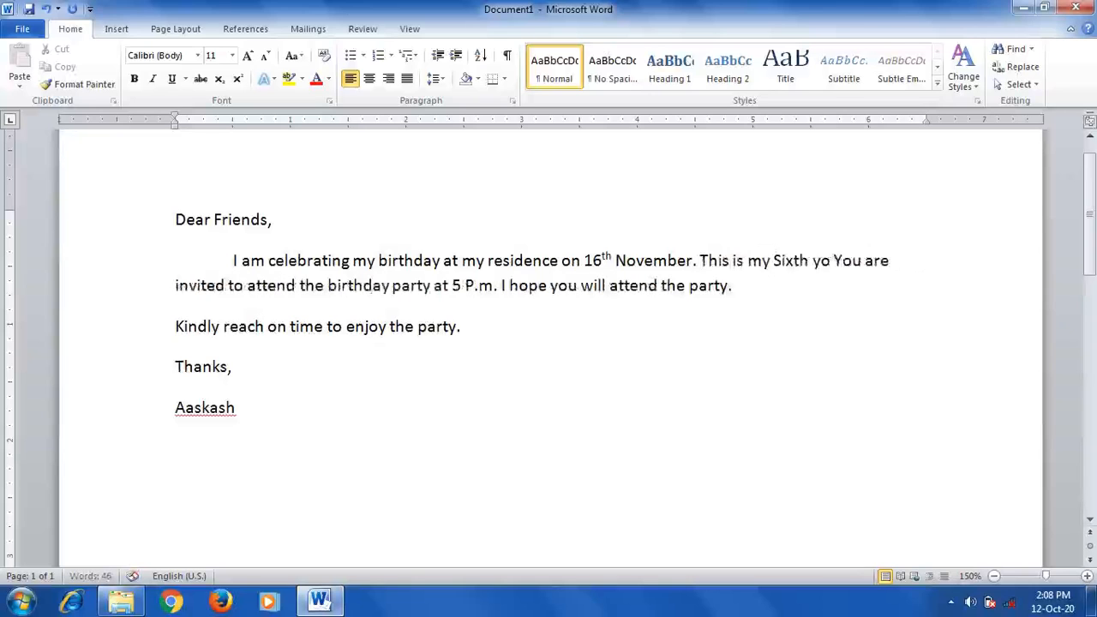
type("ar birthday.")
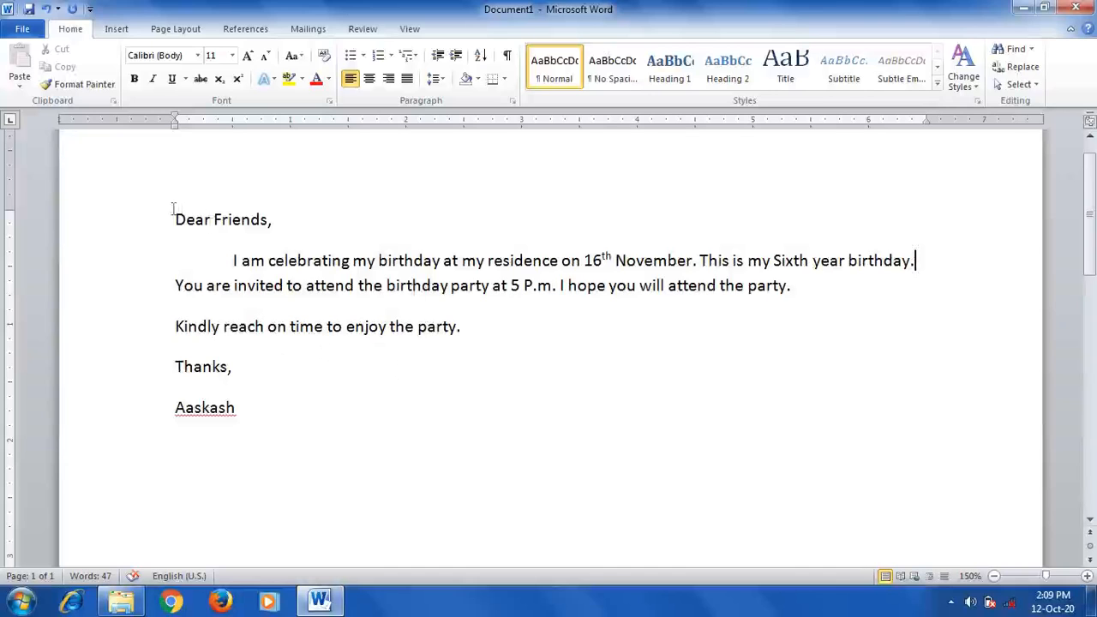
Select the whole letter text from "Dear Friends," through the sender's name
left_click_drag(173, 210, 228, 460)
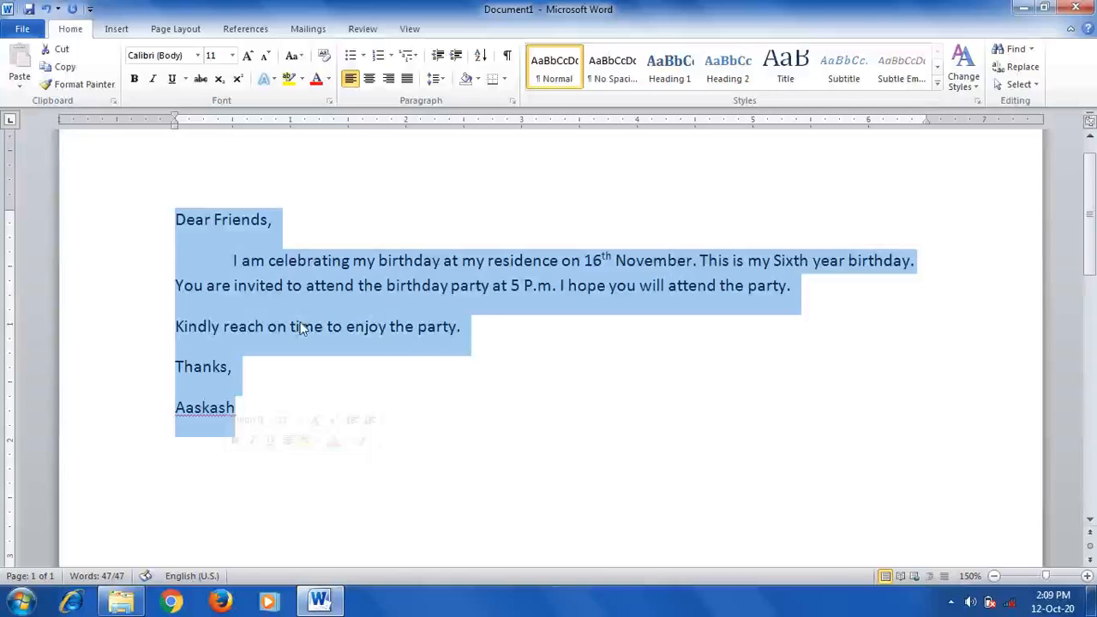
left_click(633, 411)
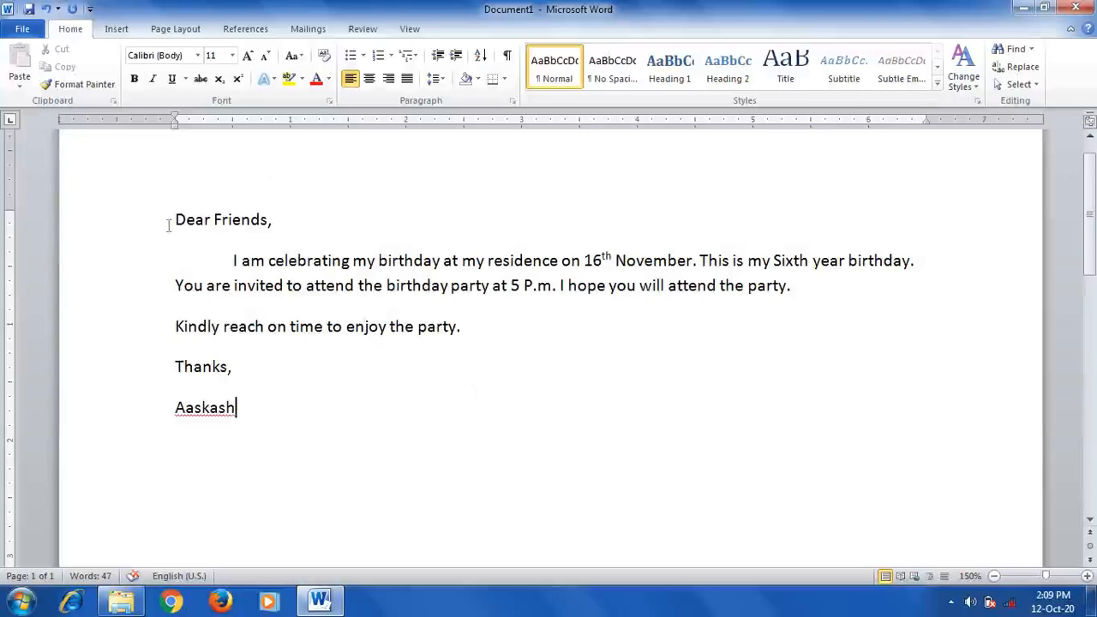
left_click_drag(175, 220, 234, 417)
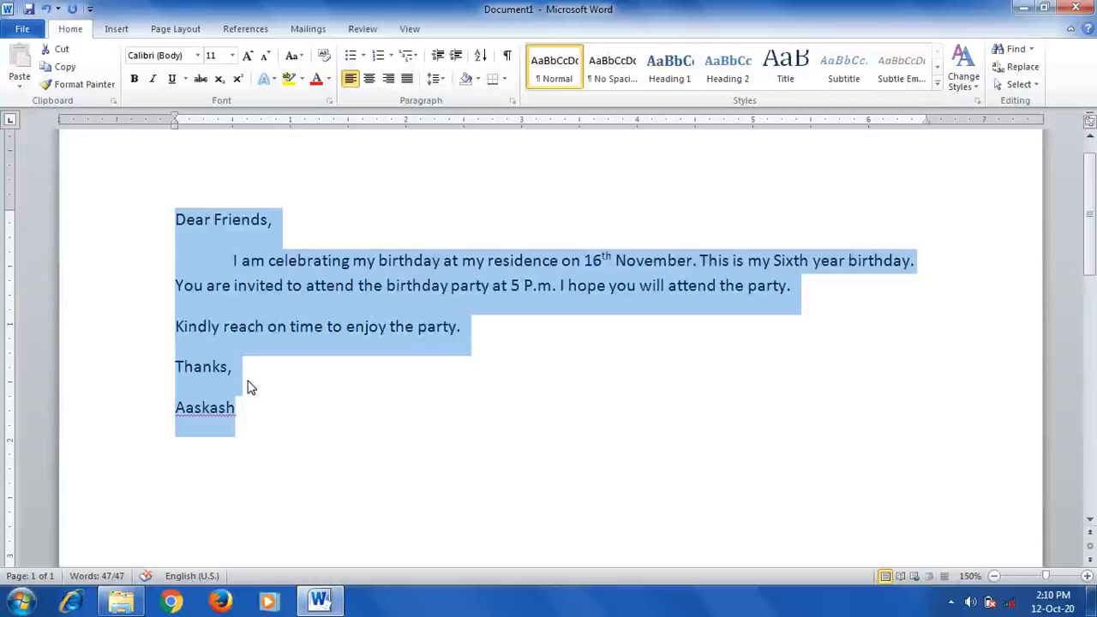
Reselect the whole letter from "Dear Friends," through the sender's name and cut it from the document
left_click(283, 373)
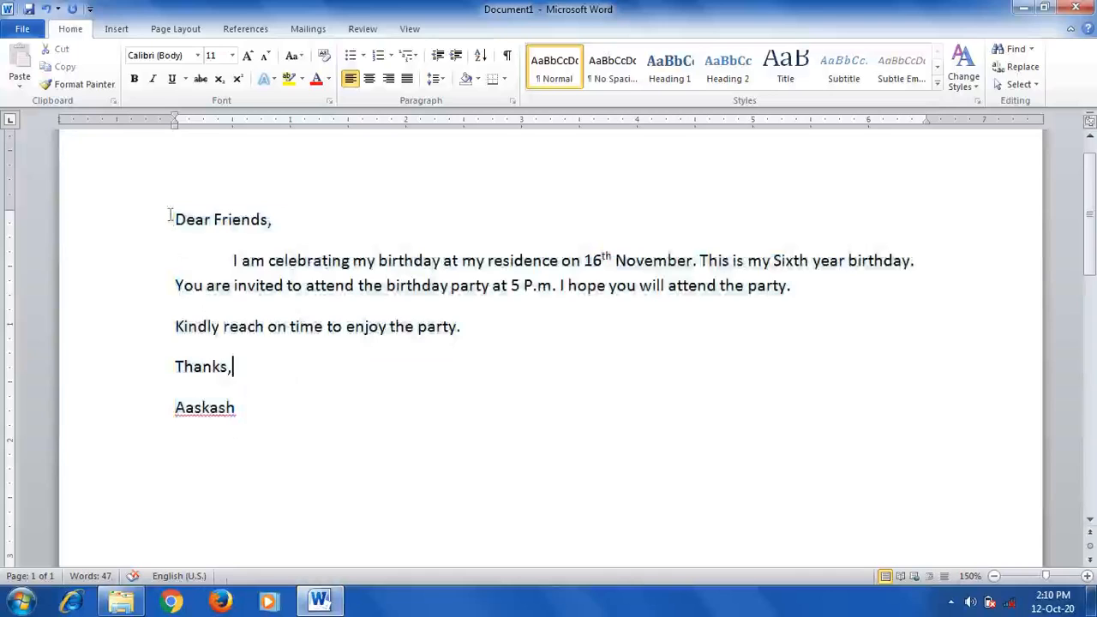
left_click_drag(172, 220, 392, 442)
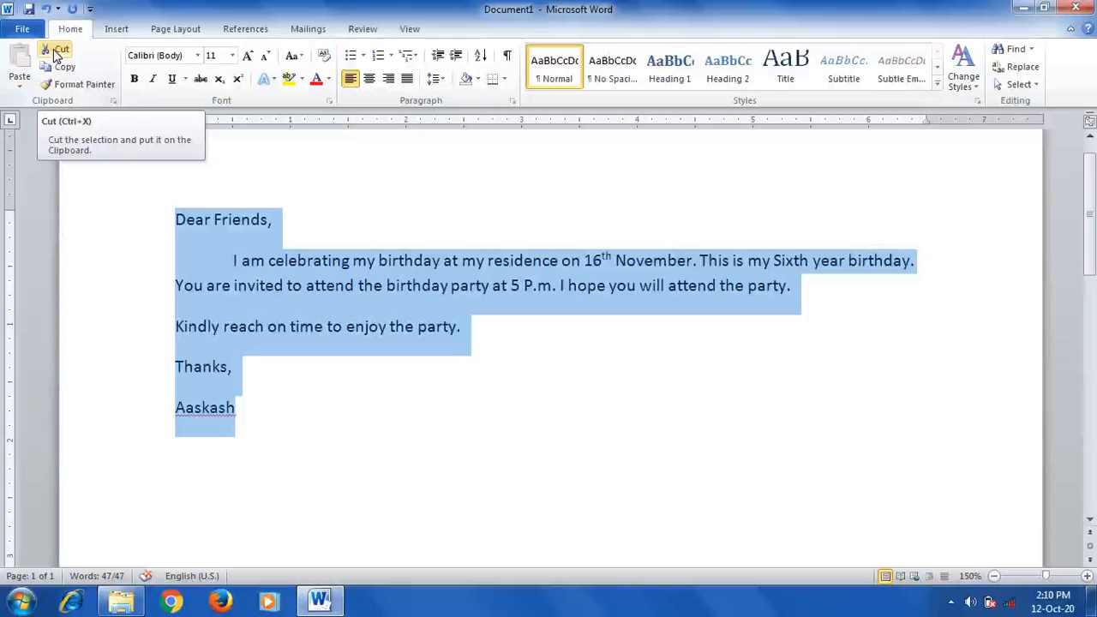
left_click(56, 53)
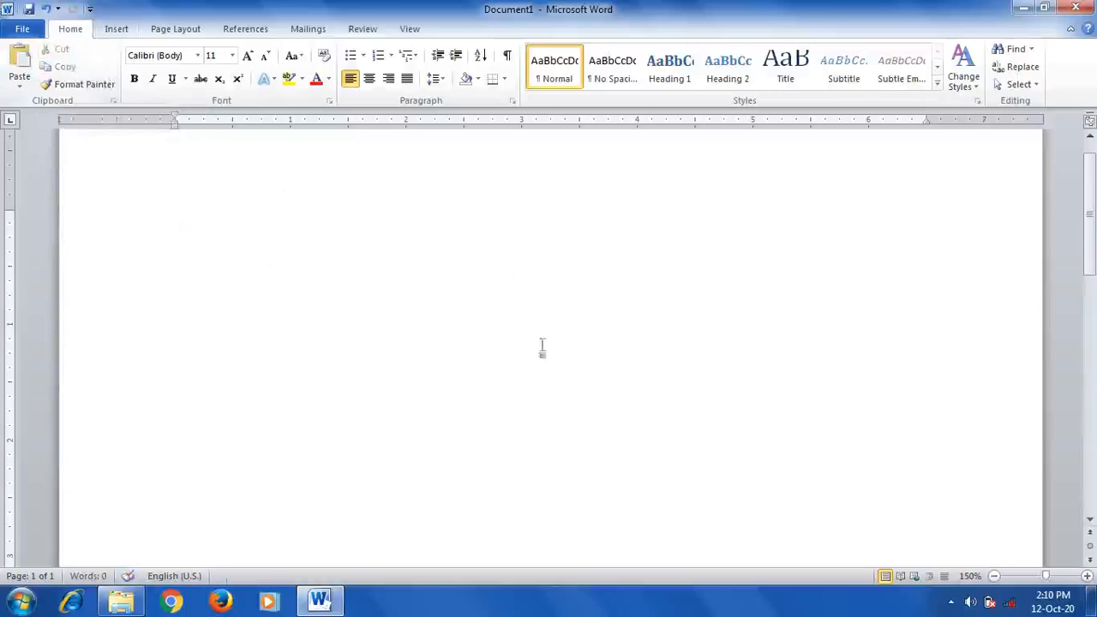
scroll(520, 321, "down", 10)
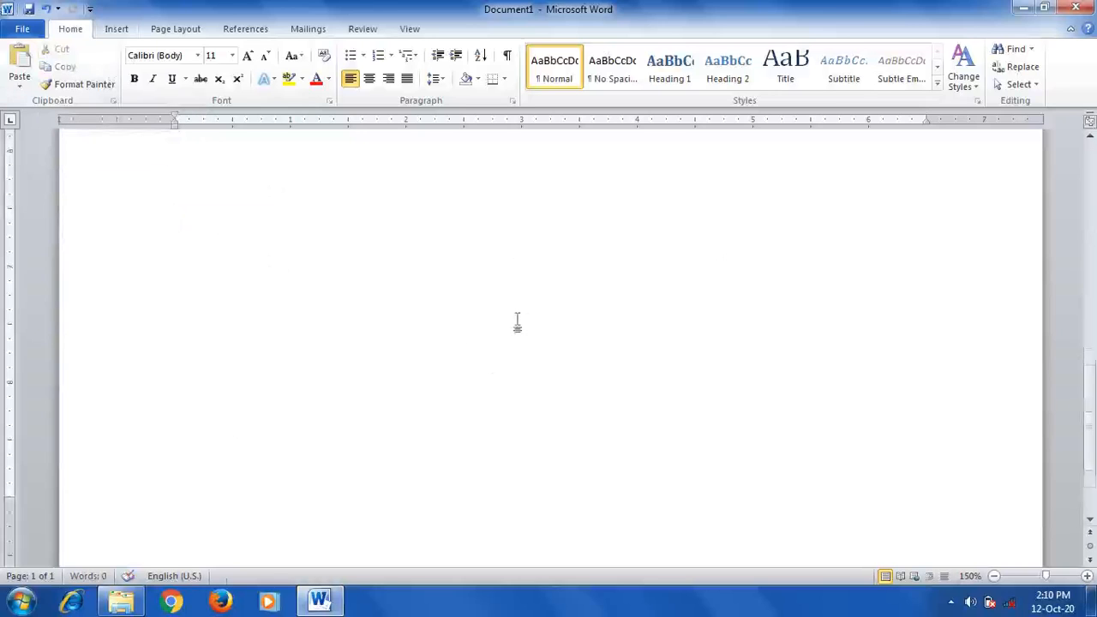
scroll(517, 322, "up", 10)
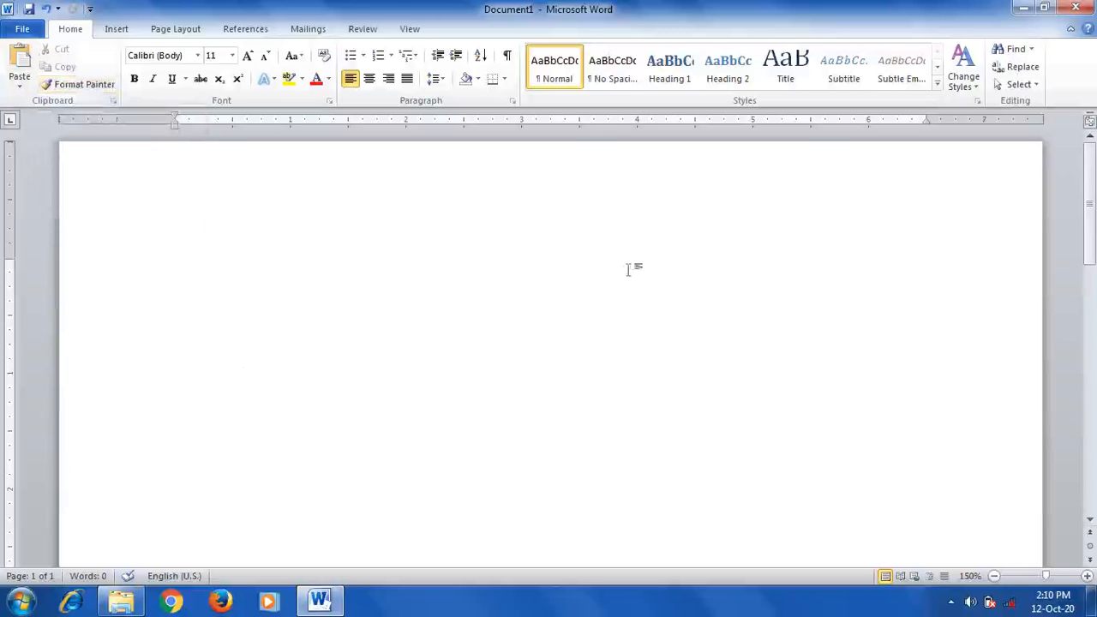
Open Notepad, move its window aside and paste the cut letter into the blank file
left_click(20, 603)
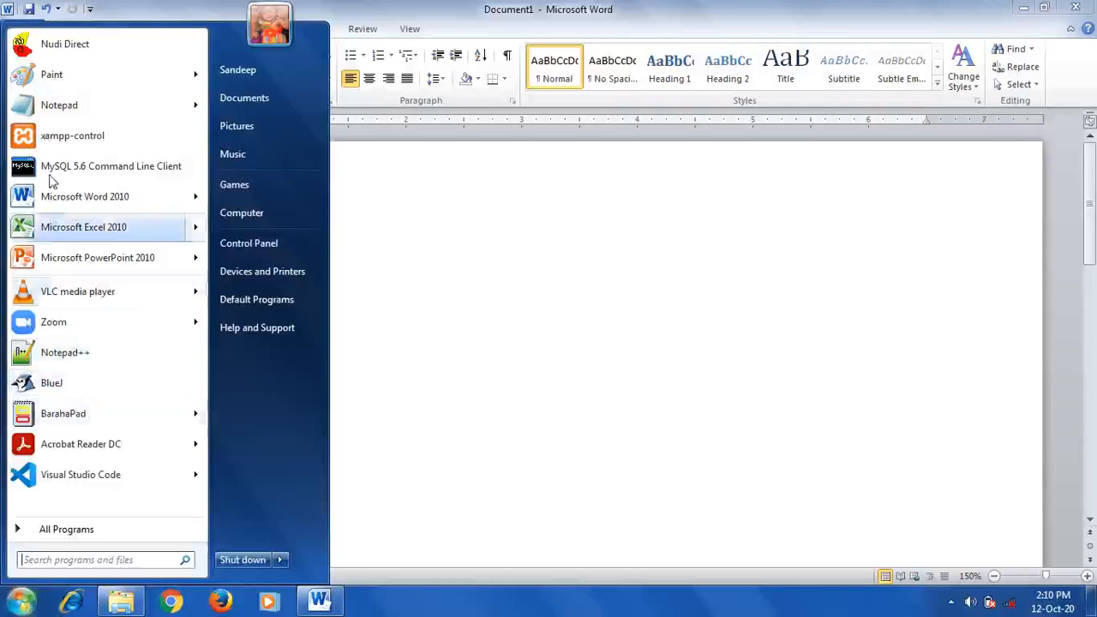
mouse_move(42, 108)
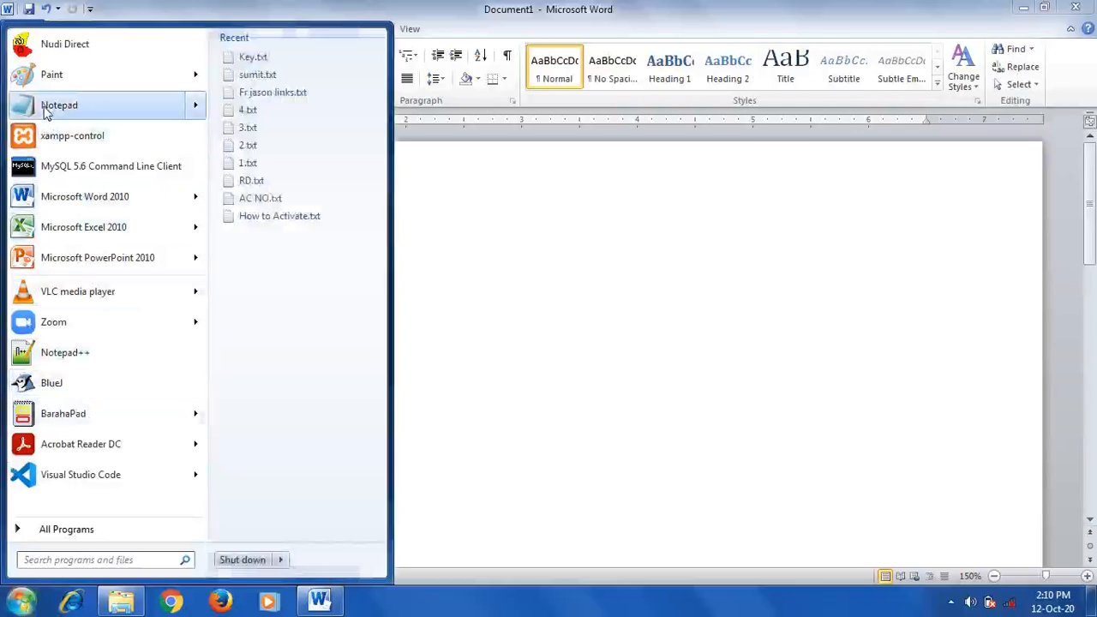
left_click(96, 114)
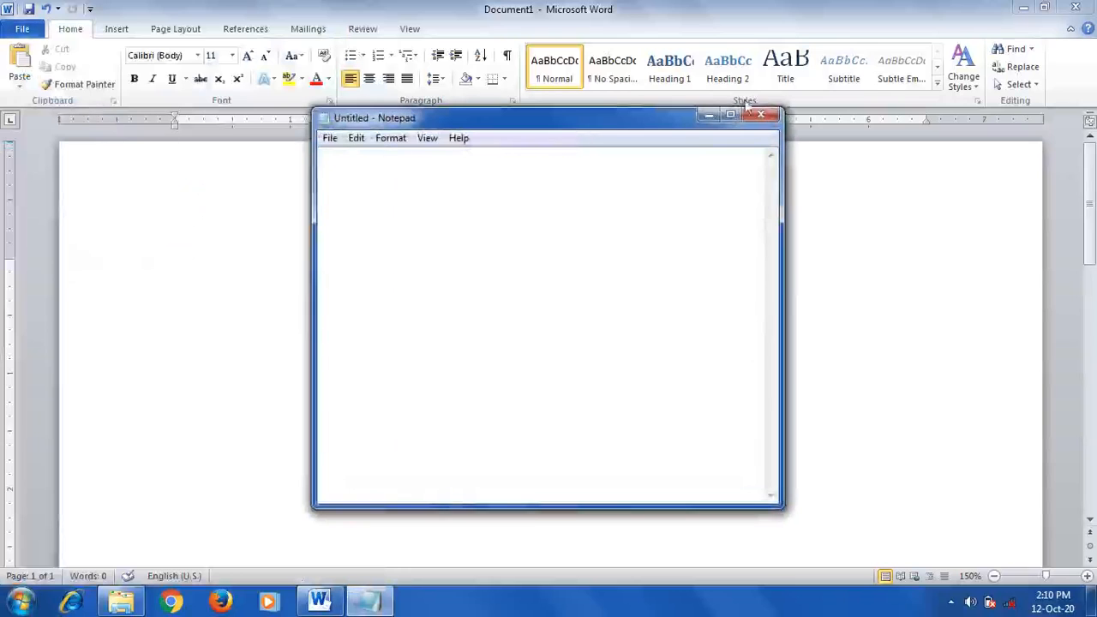
left_click_drag(591, 115, 750, 102)
left_click(516, 126)
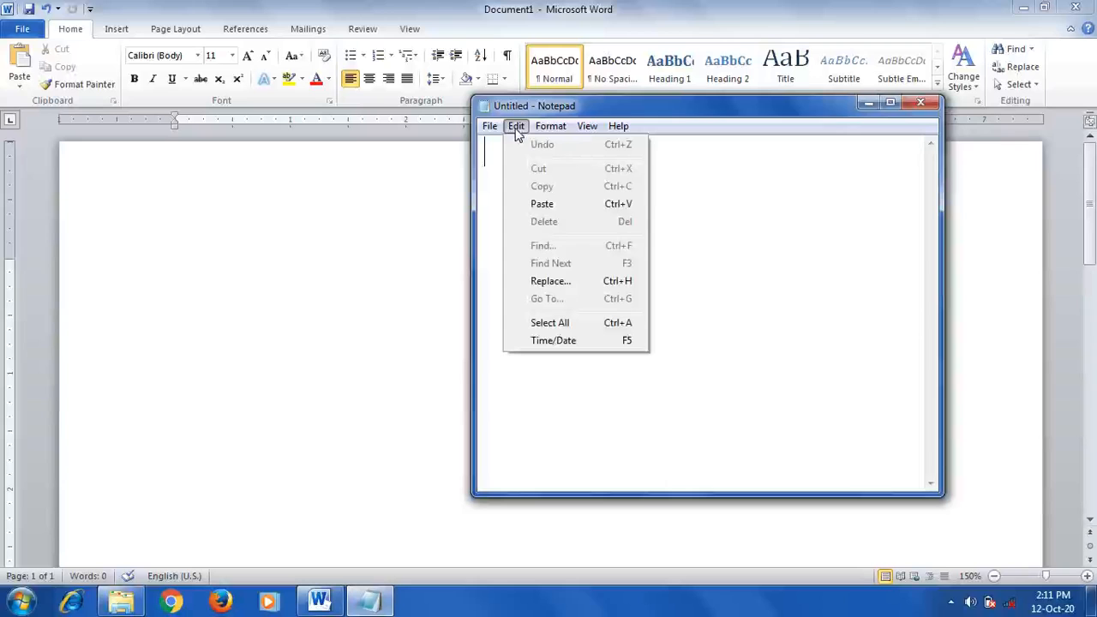
left_click(541, 204)
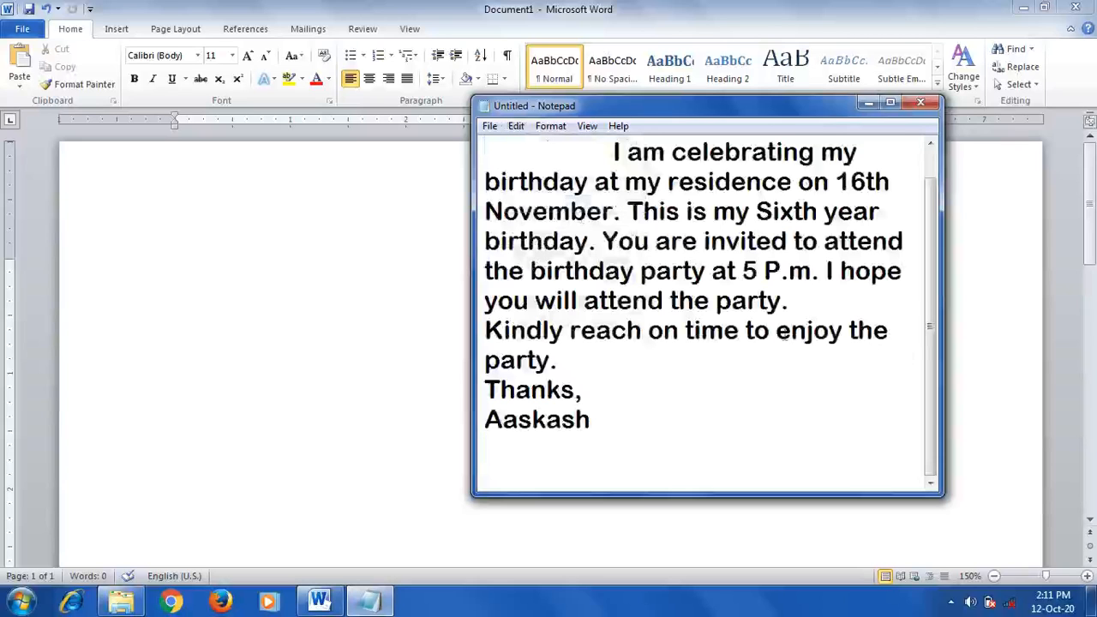
scroll(785, 336, "up", 1)
left_click(343, 262)
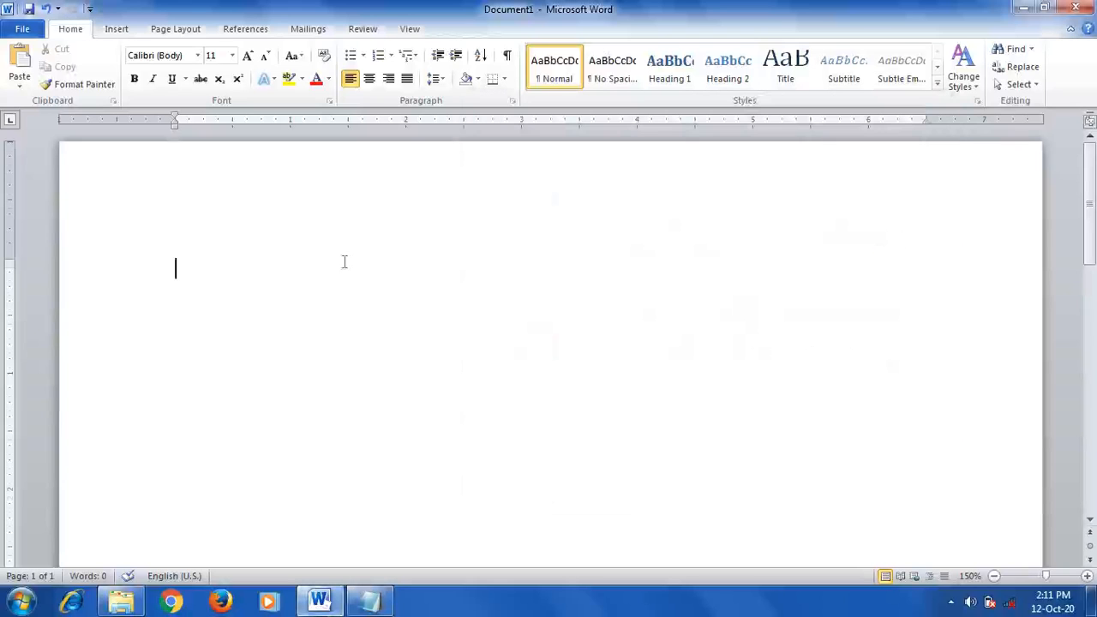
scroll(343, 262, "down", 5)
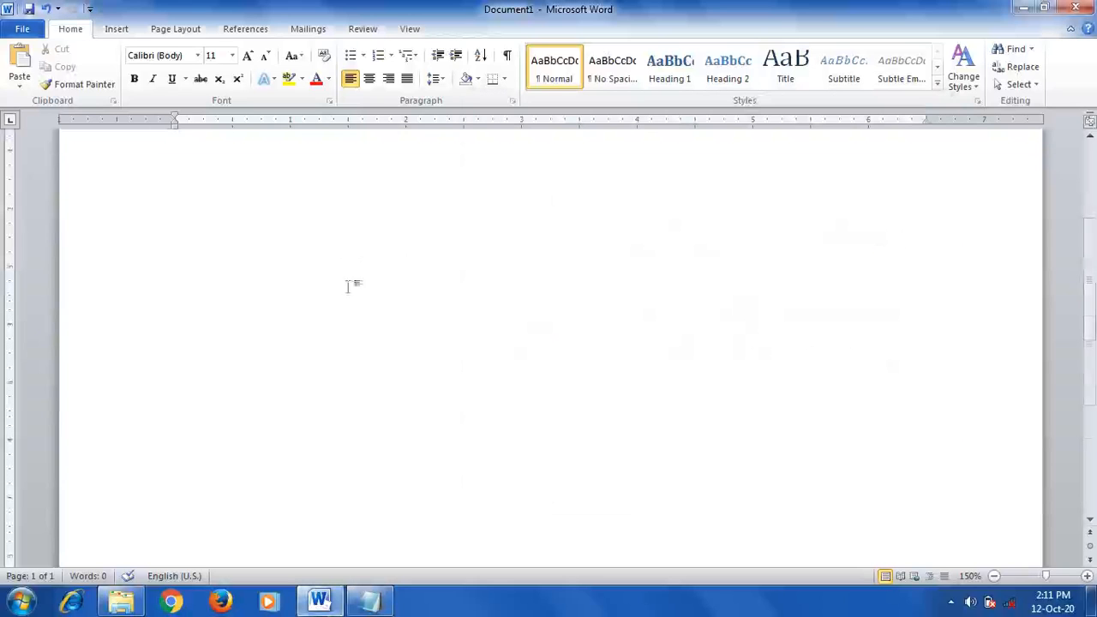
Return to Notepad and cut the whole letter, from "Dear Friends," through the sender's name
left_click(369, 600)
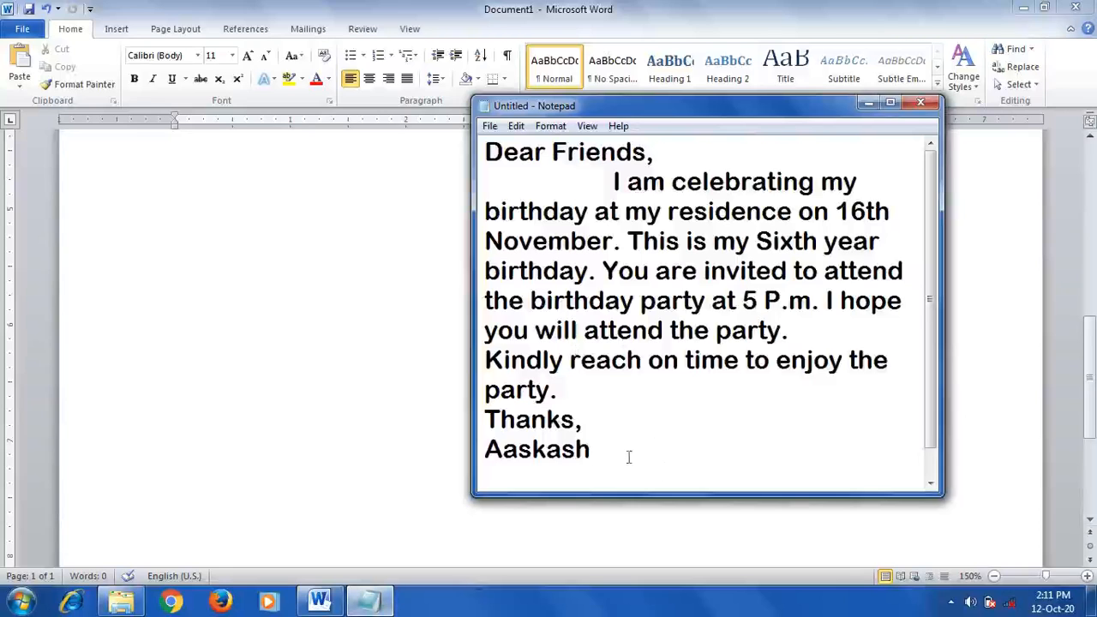
left_click_drag(625, 457, 432, 163)
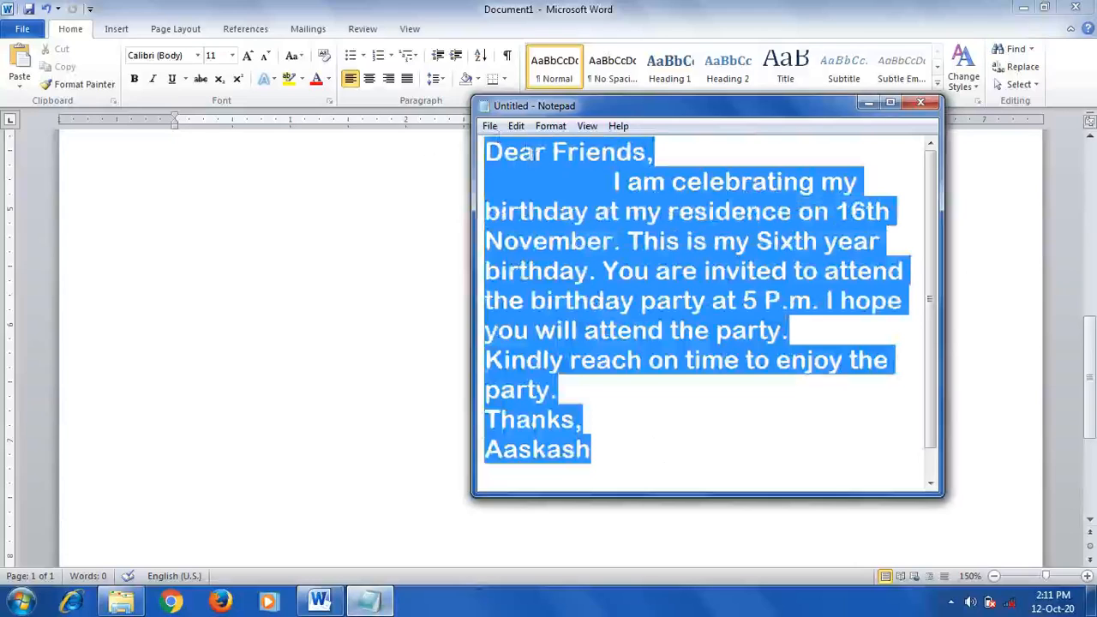
left_click(516, 127)
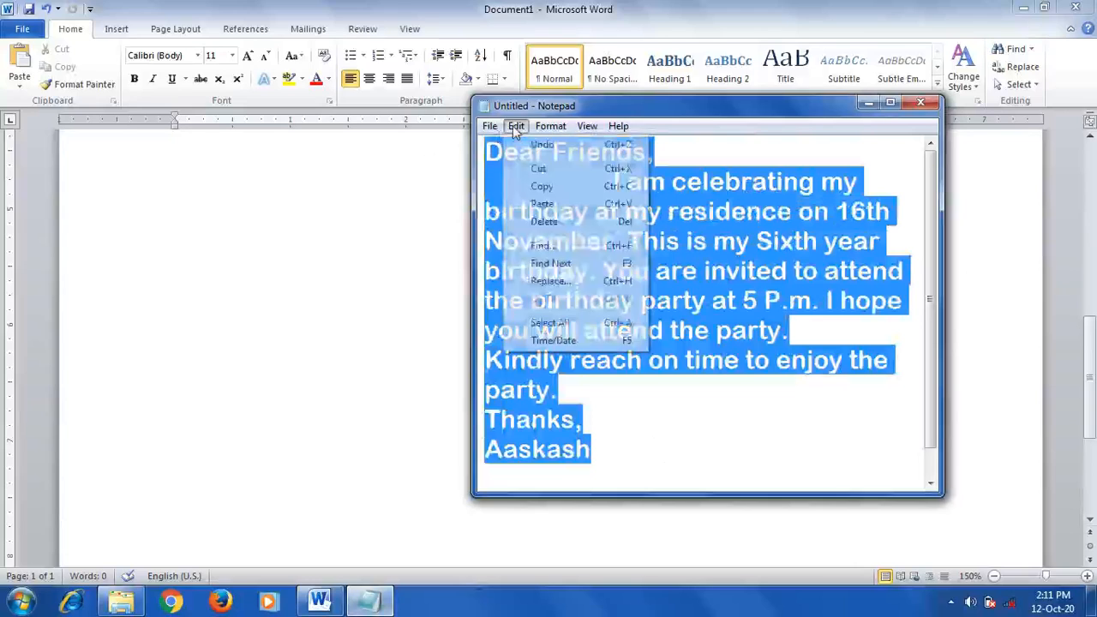
left_click(539, 169)
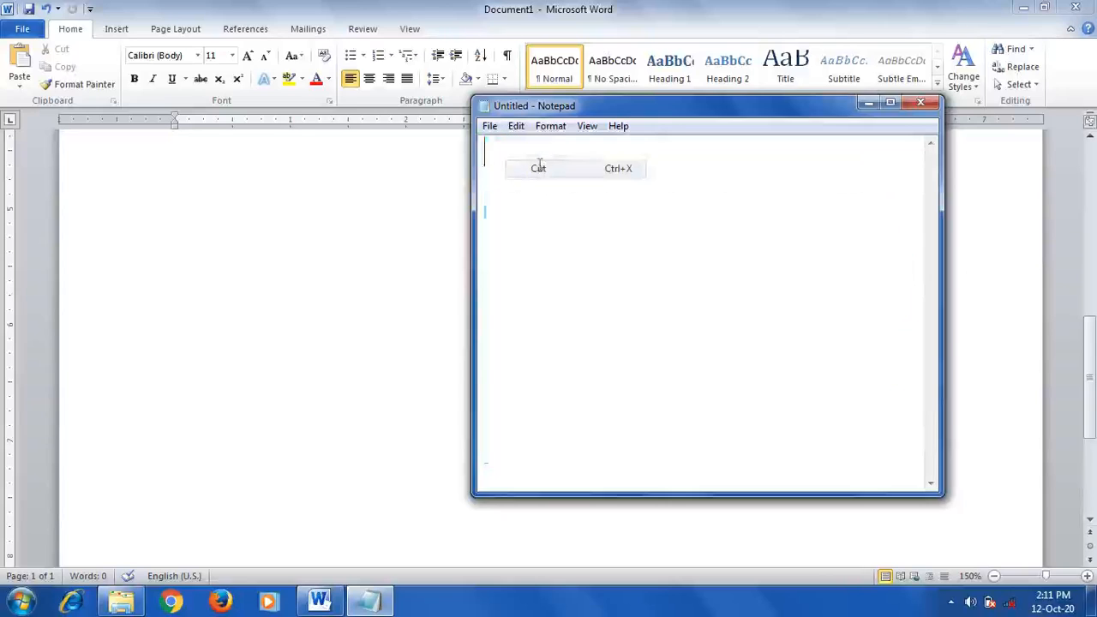
Switch back to Word and paste the letter at the start of the empty document
left_click(291, 250)
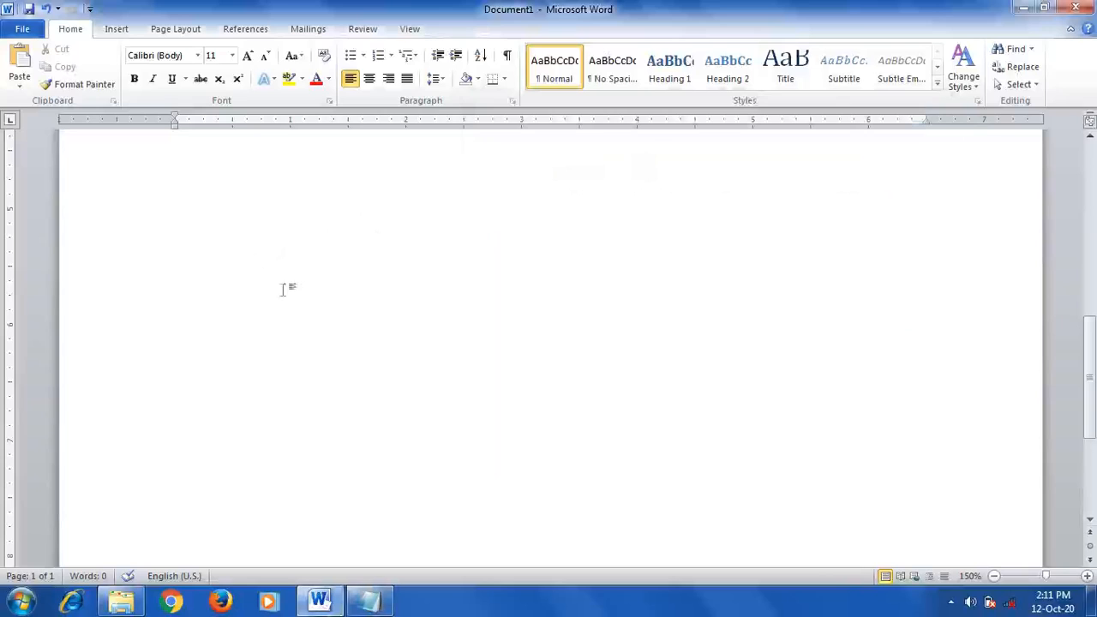
scroll(314, 280, "up", 8)
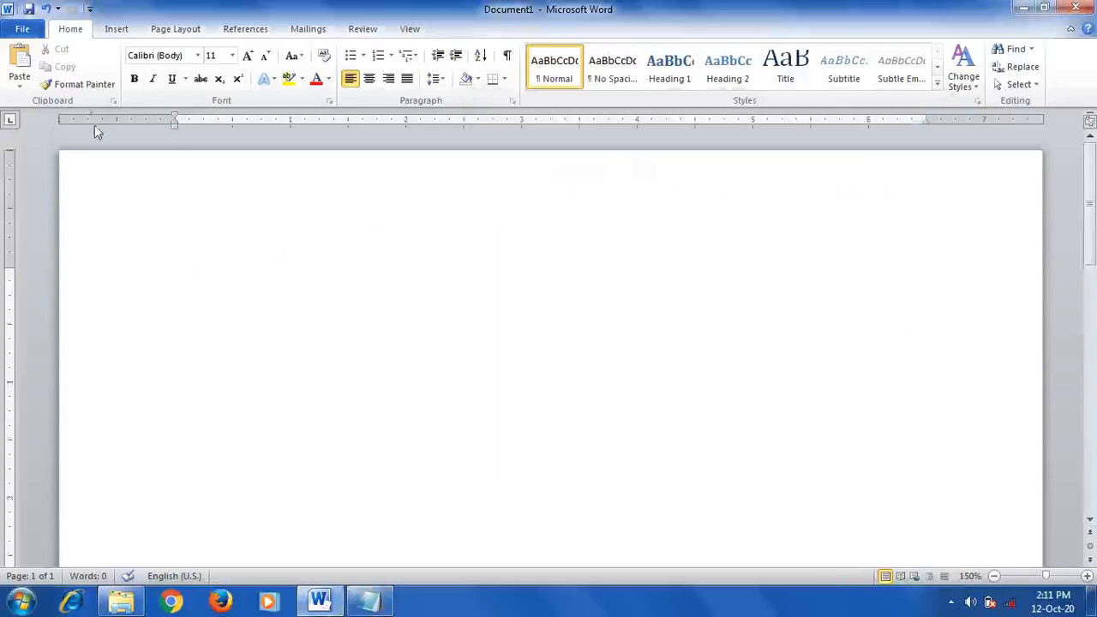
left_click(21, 64)
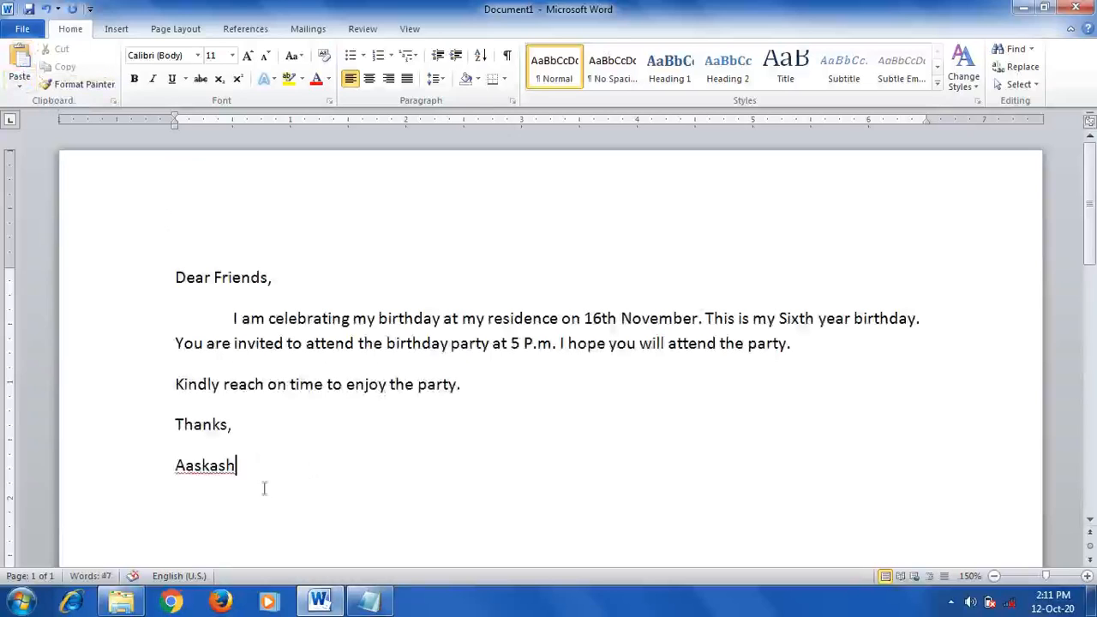
Select the whole letter in Word and launch the On-Screen Keyboard by running "osk", moving it off the main paragraph
left_click(174, 277)
left_click(247, 471, "shift")
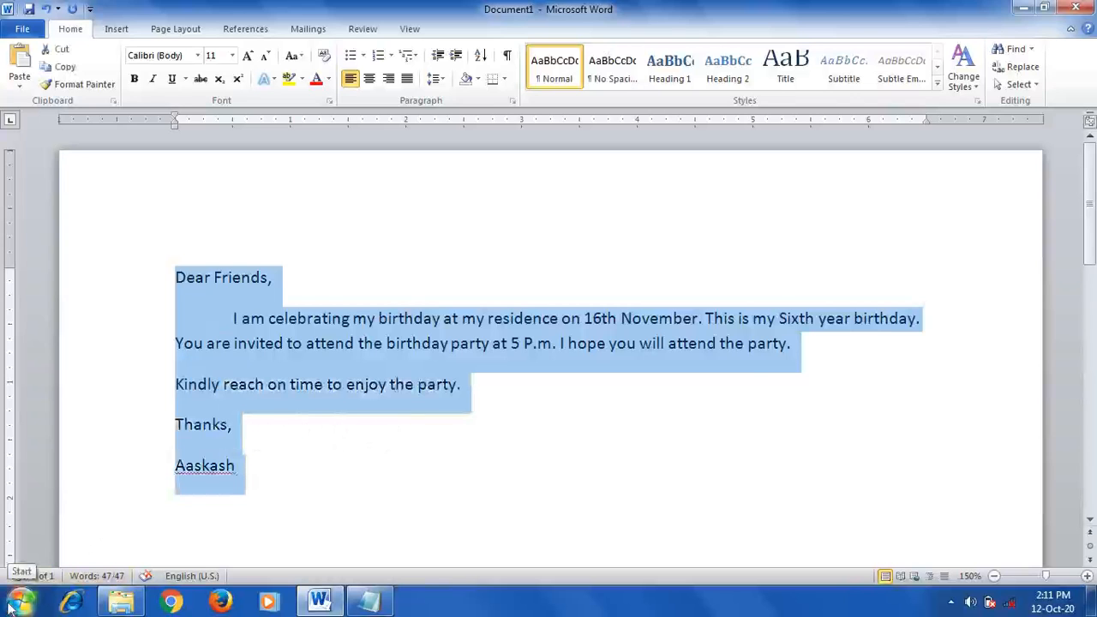
key("super+r")
type("osk")
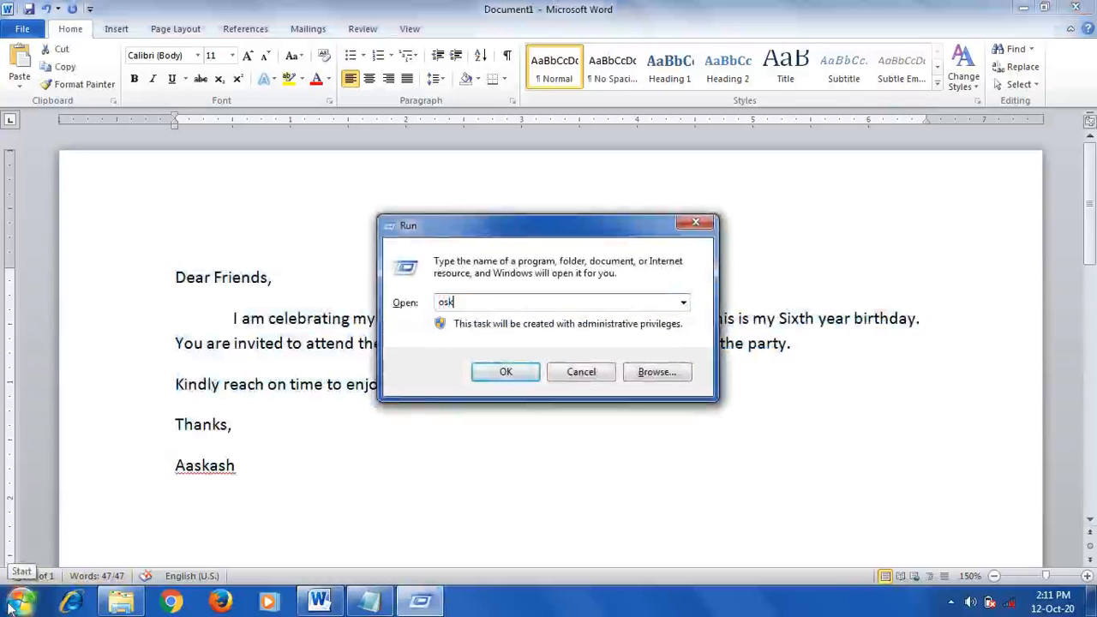
key("Return")
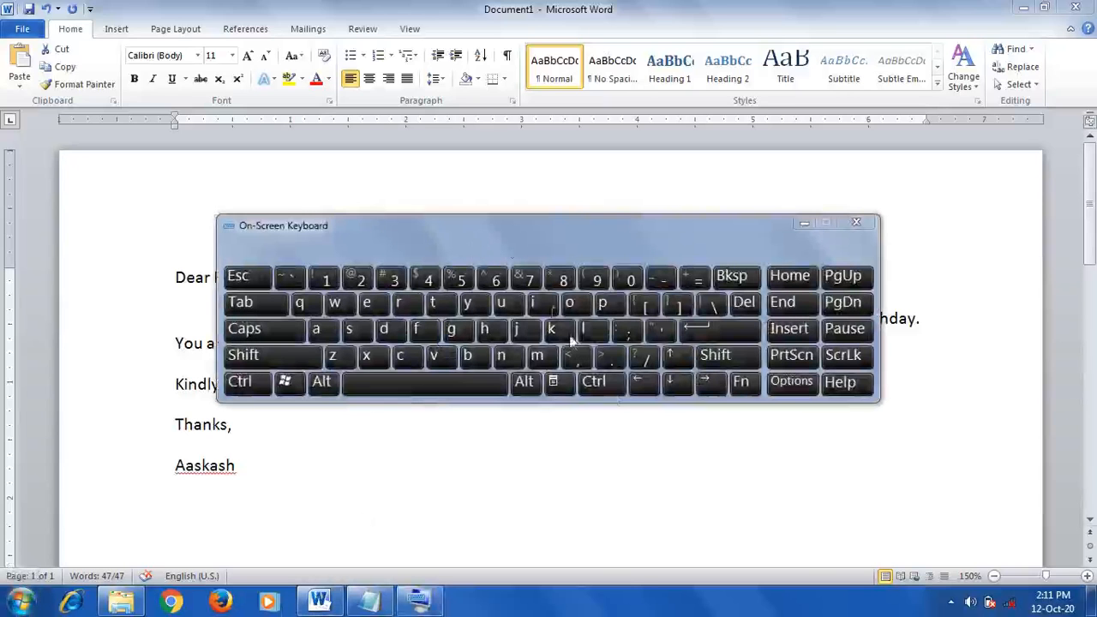
left_click_drag(617, 247, 794, 446)
Cut the fully selected letter from the Word document with the On-Screen Keyboard
key("ctrl+a")
key("super+c")
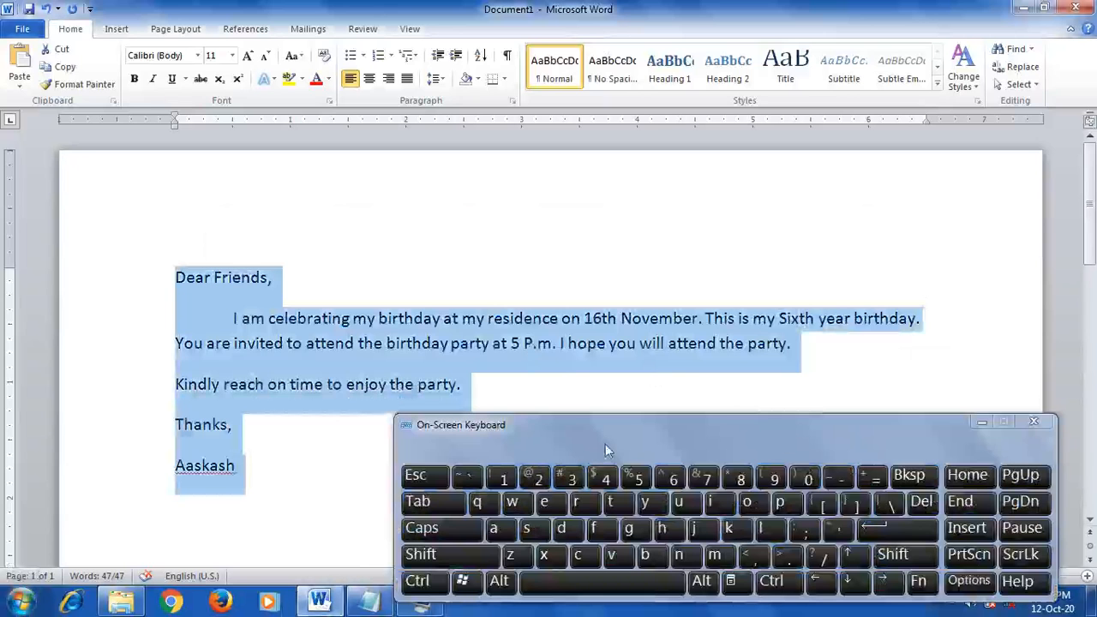
left_click_drag(699, 416, 685, 392)
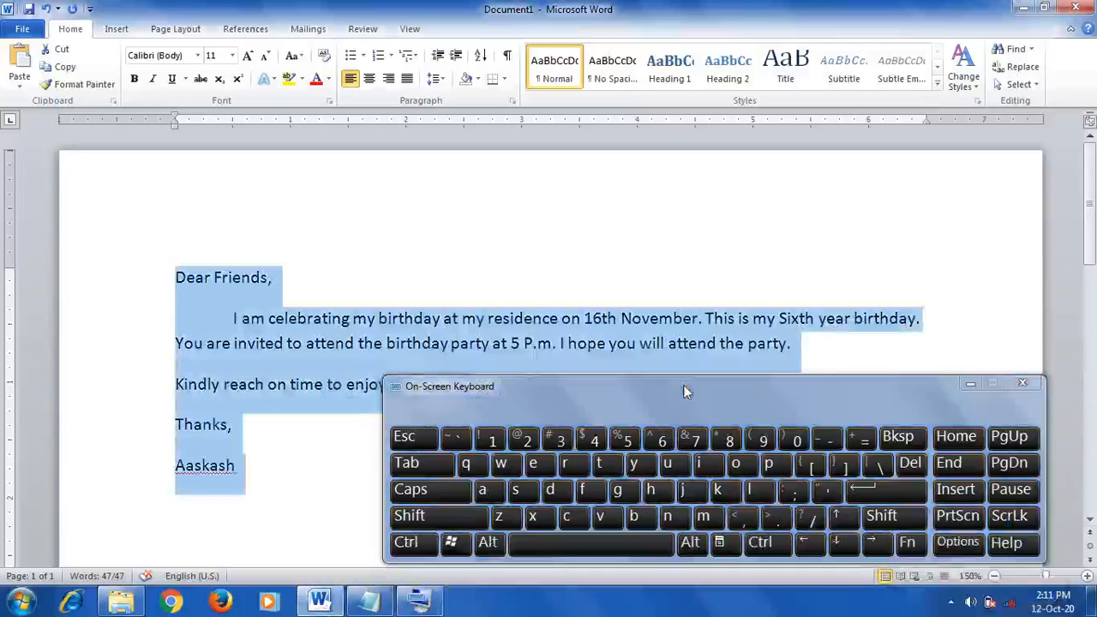
left_click(411, 542)
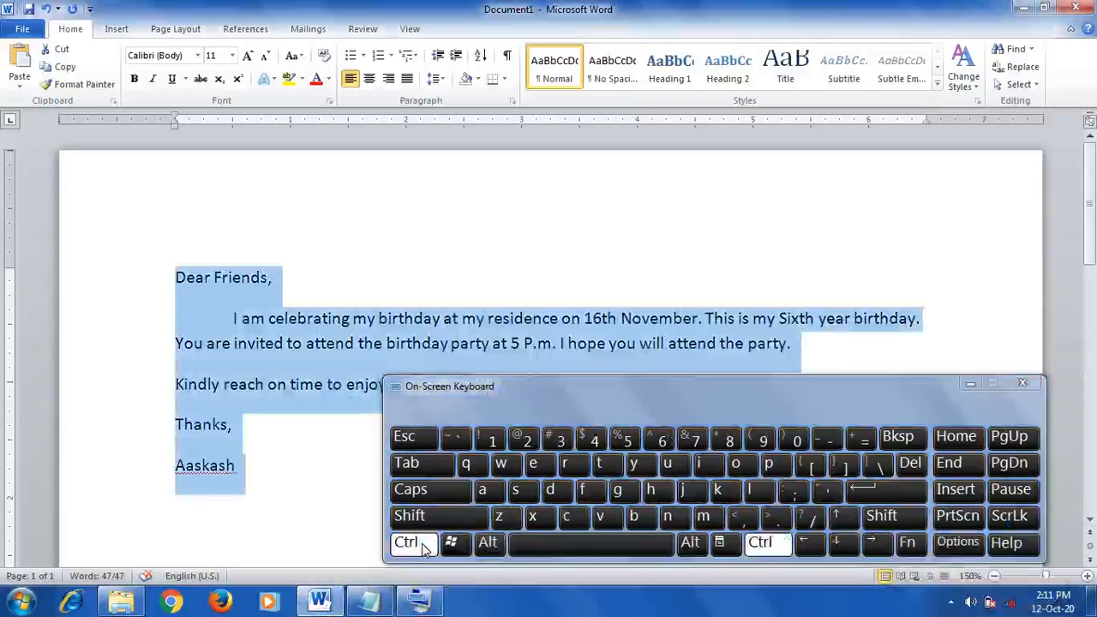
left_click(535, 518)
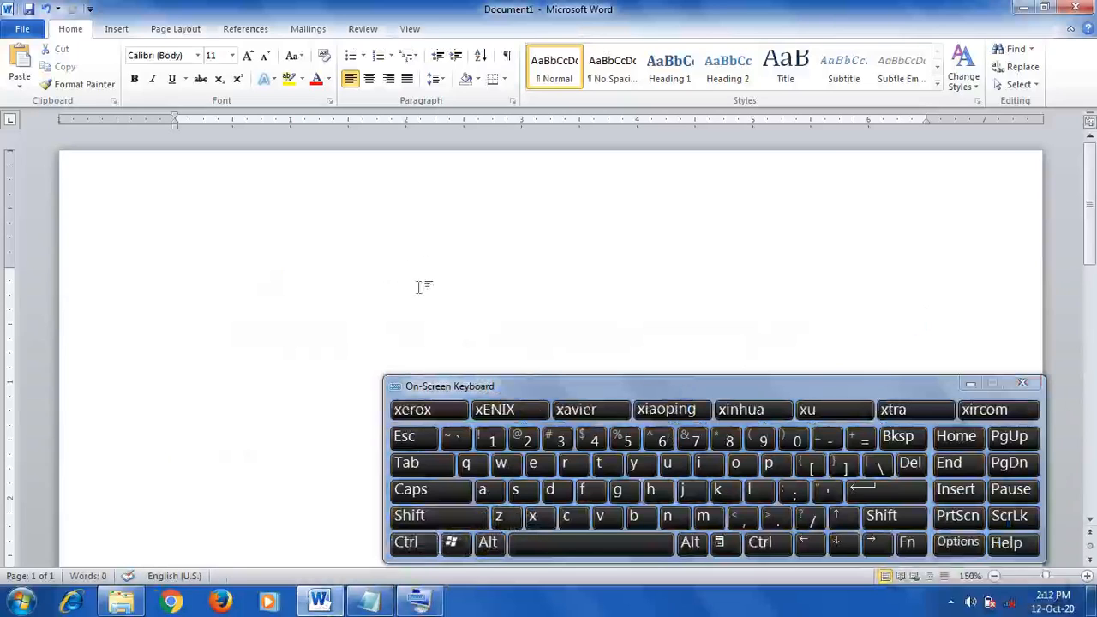
Switch to Notepad and paste the cut letter on the second line with the On-Screen Keyboard
left_click(369, 603)
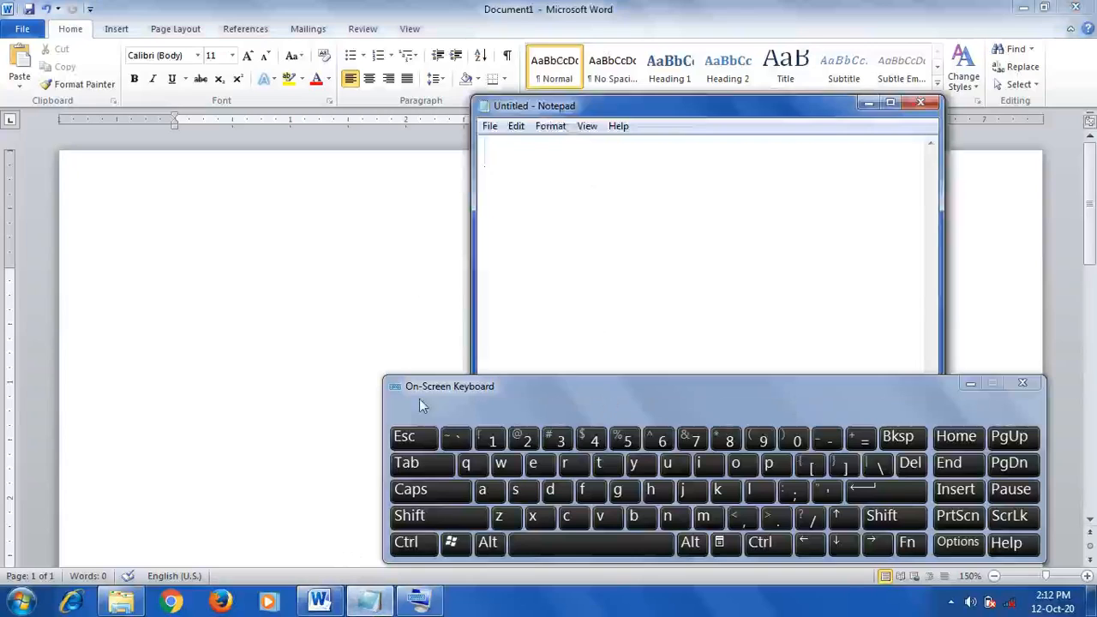
left_click(412, 545)
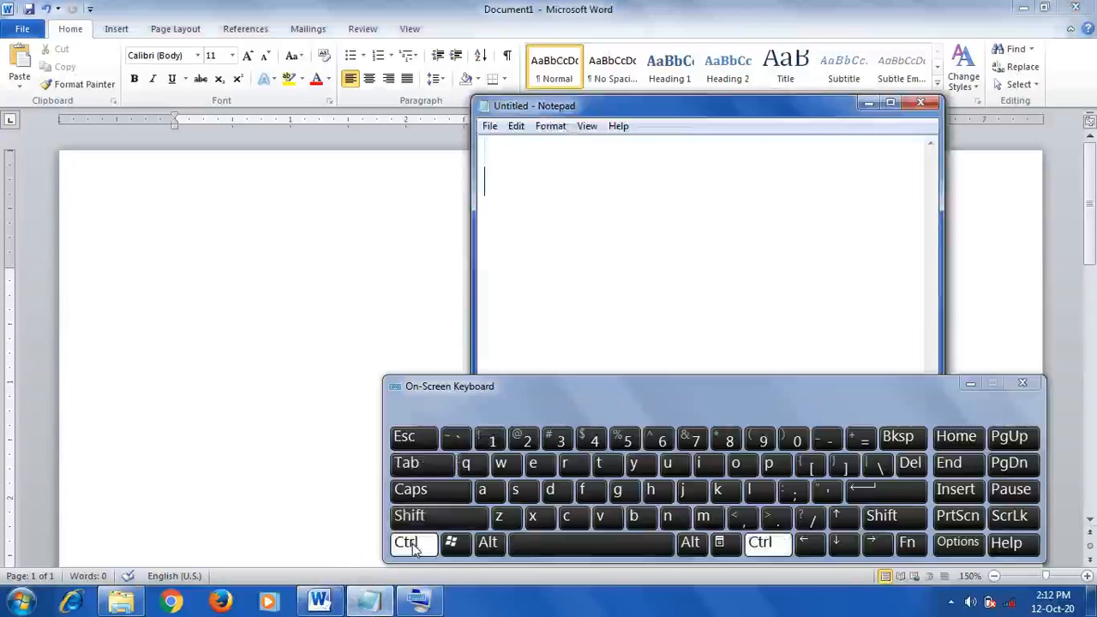
left_click(608, 520)
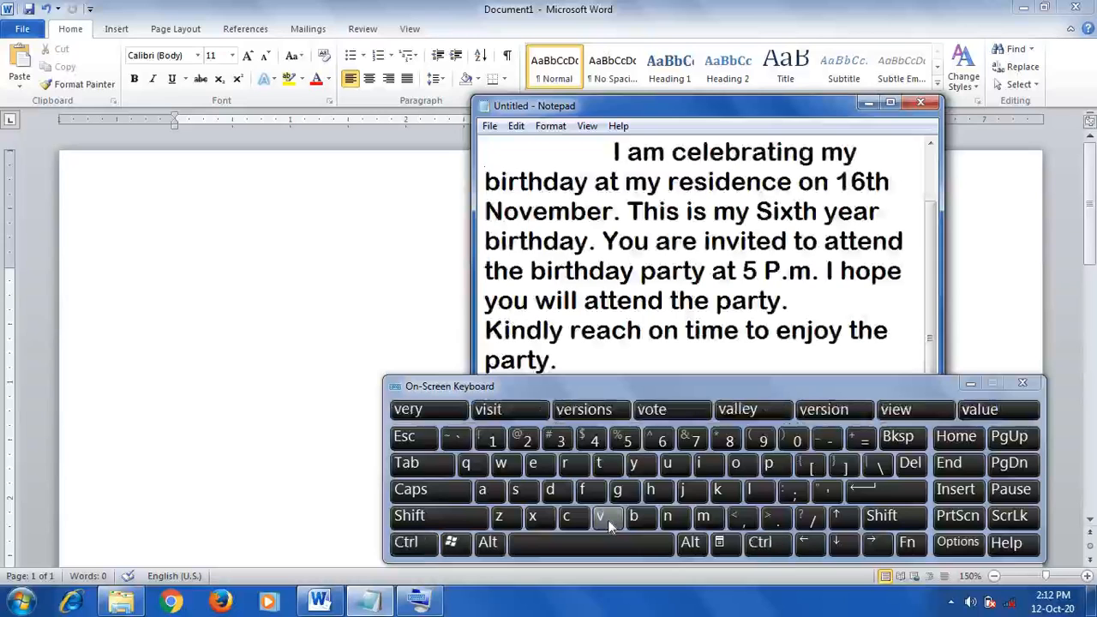
scroll(634, 329, "up", 1)
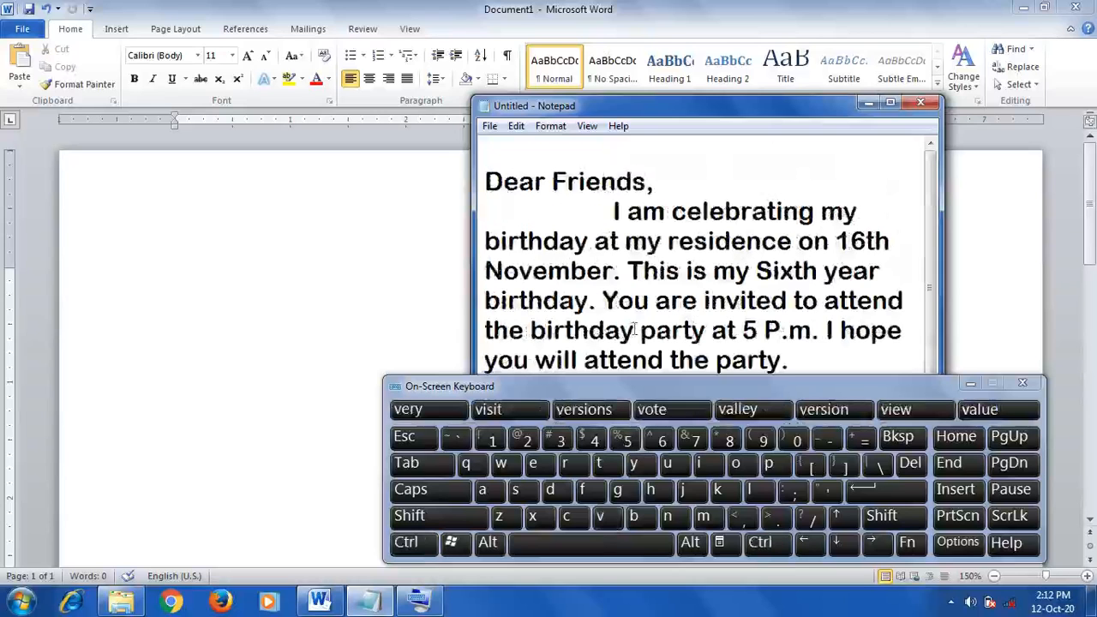
scroll(634, 248, "down", 1)
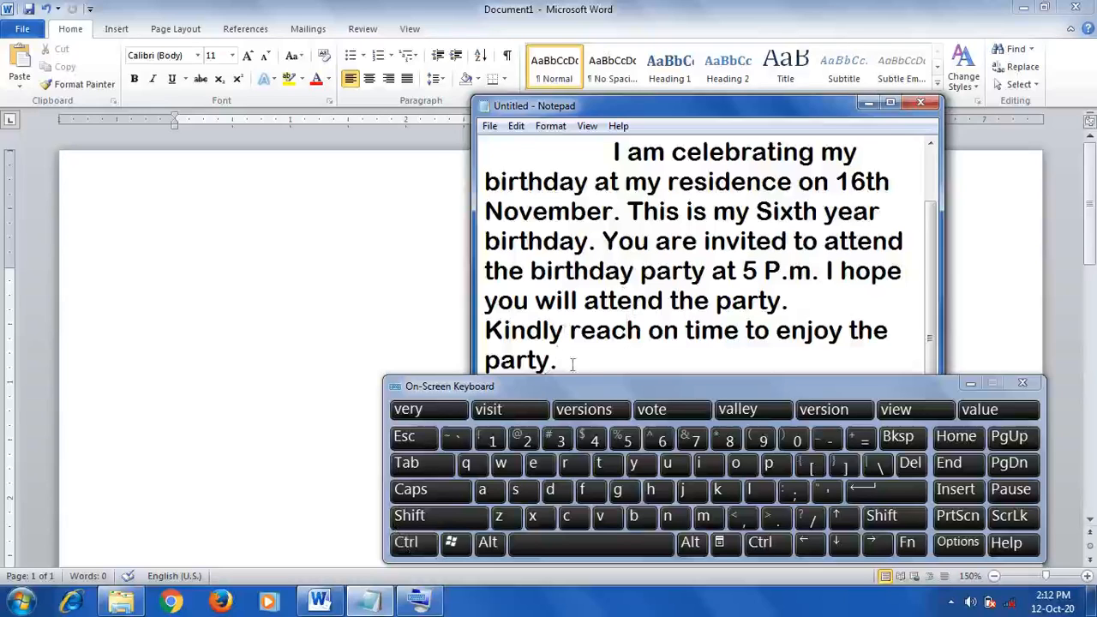
Close the On-Screen Keyboard and copy the Notepad text from the main paragraph through the sender's name
left_click_drag(572, 364, 459, 150)
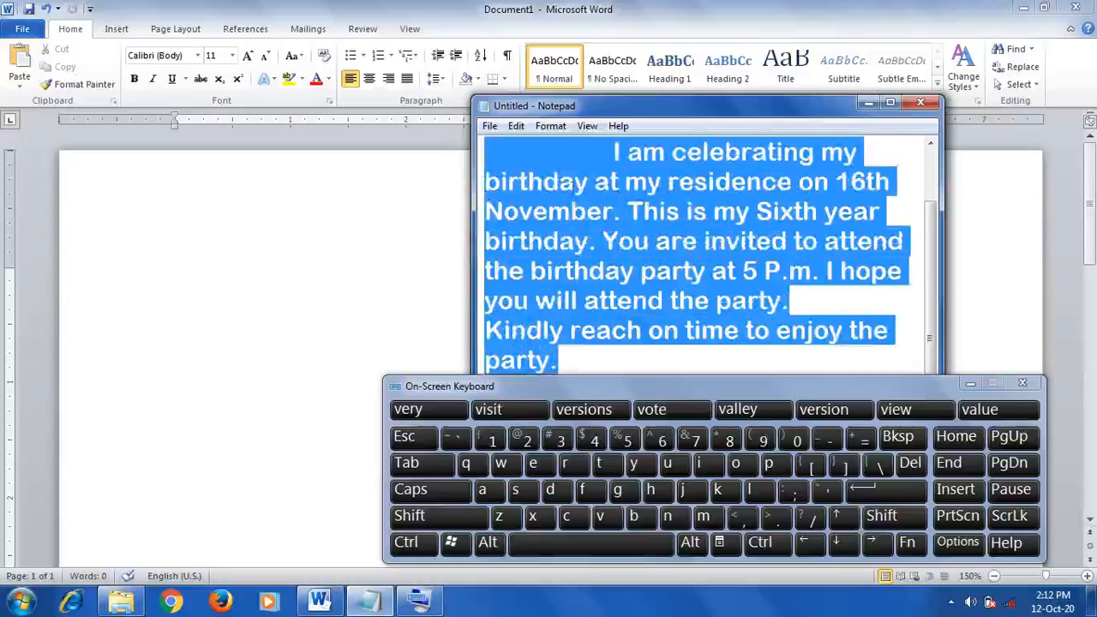
right_click(571, 192)
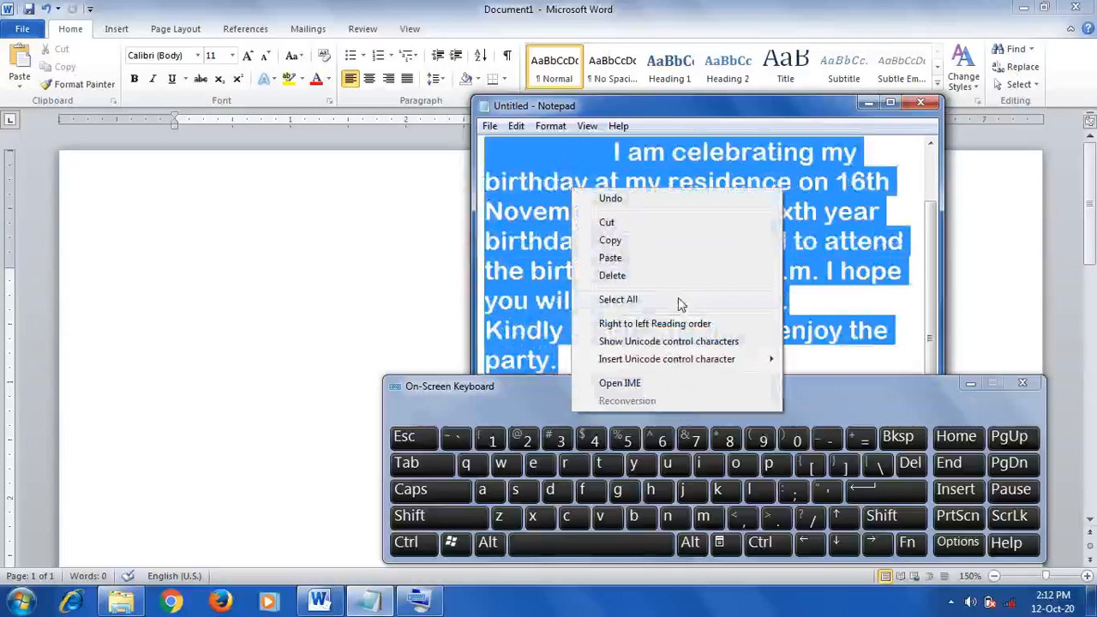
left_click(1022, 382)
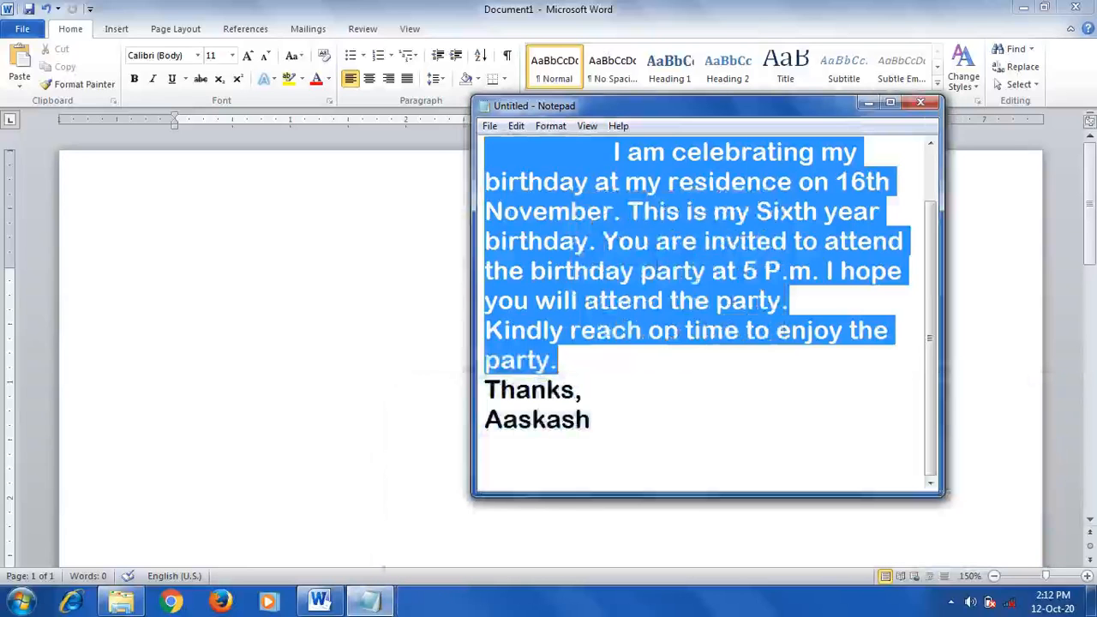
left_click(637, 399)
left_click_drag(605, 421, 507, 149)
key("ctrl+c")
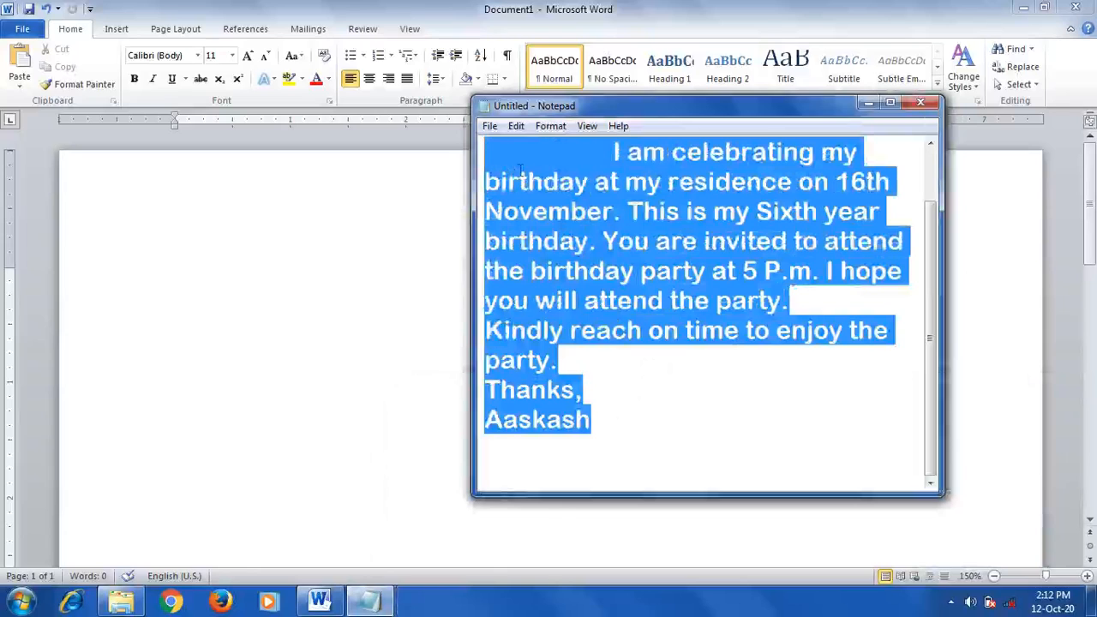
Cut the selected Notepad text below the greeting, paste it back in the same place, and maximize the Notepad window
right_click(519, 169)
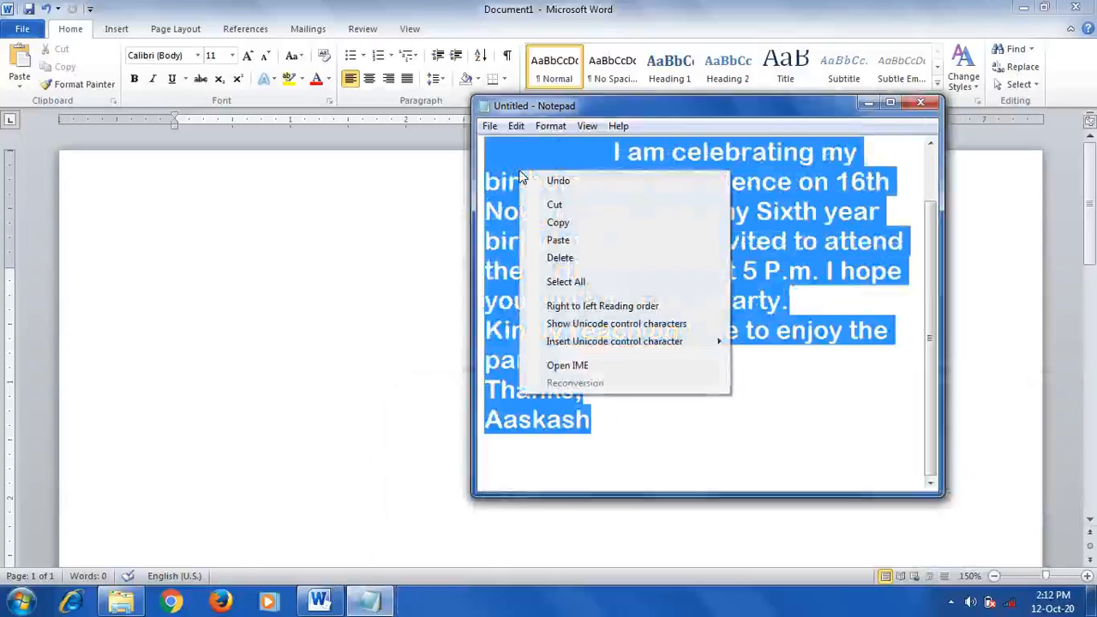
left_click(583, 206)
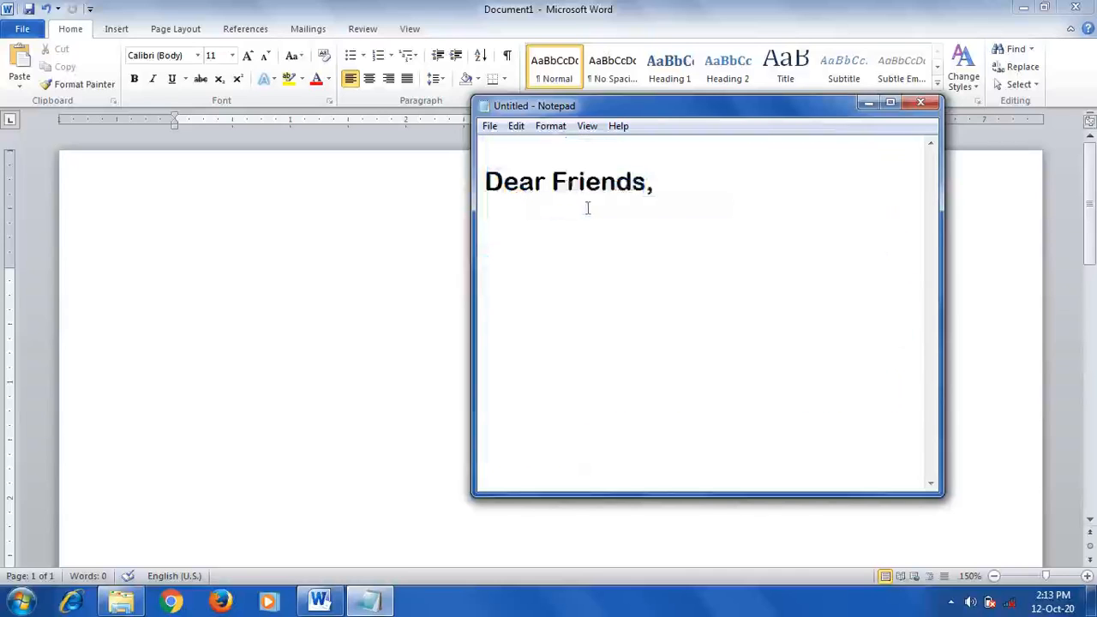
key("ctrl+v")
left_click(890, 102)
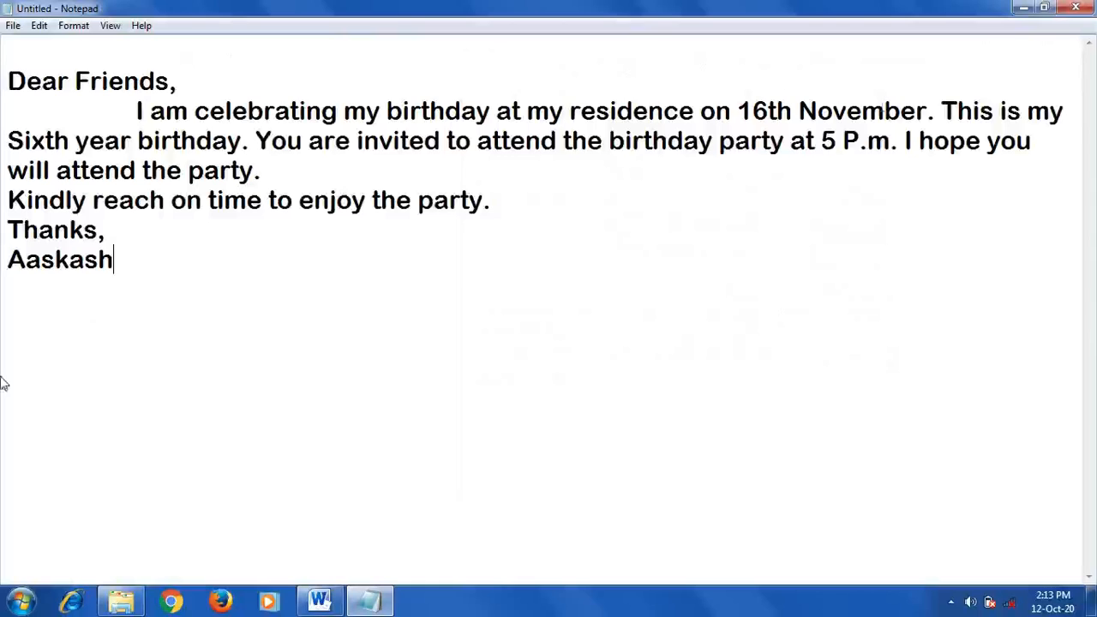
Cut the entire letter from Notepad, from the blank first line through the sender's name
left_click_drag(137, 269, 8, 42)
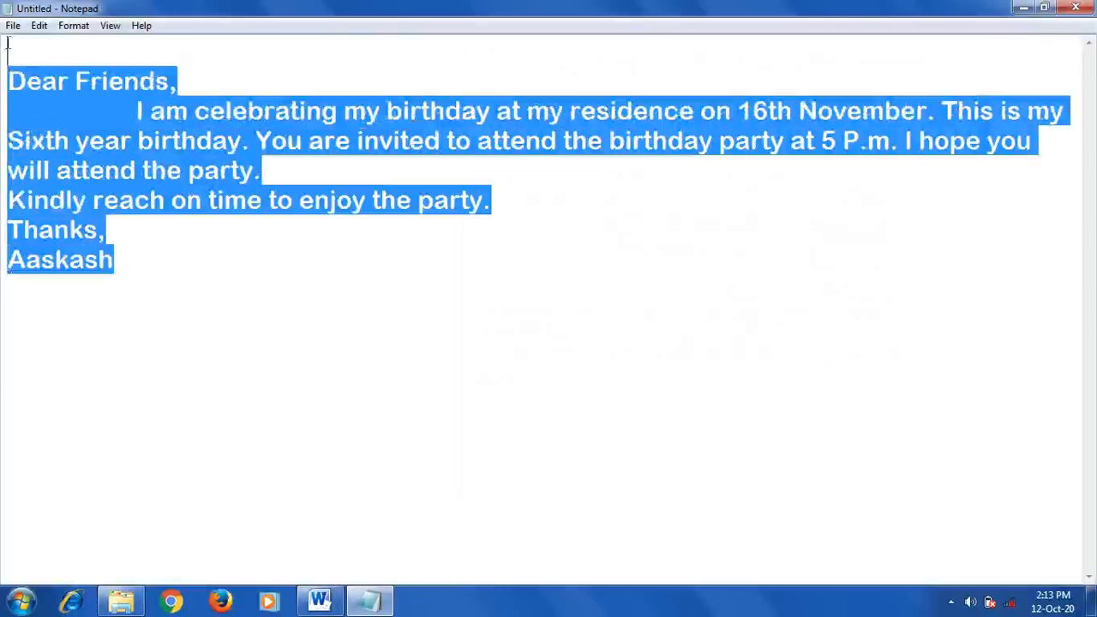
right_click(131, 167)
left_click(172, 201)
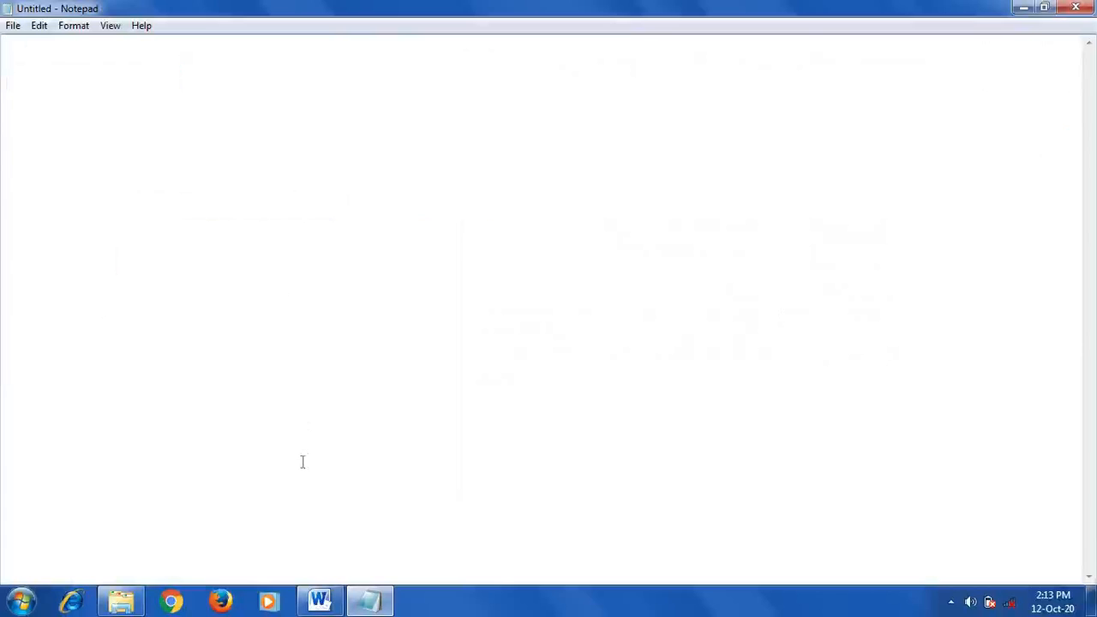
Switch to the blank Word document and paste the cut letter as text only
left_click(320, 600)
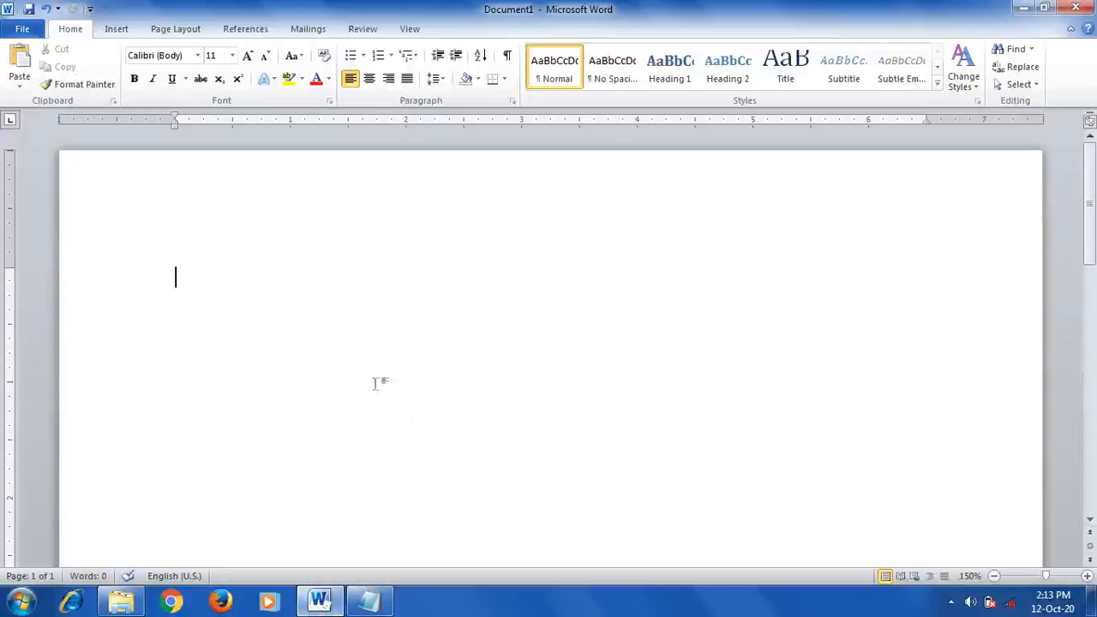
right_click(184, 284)
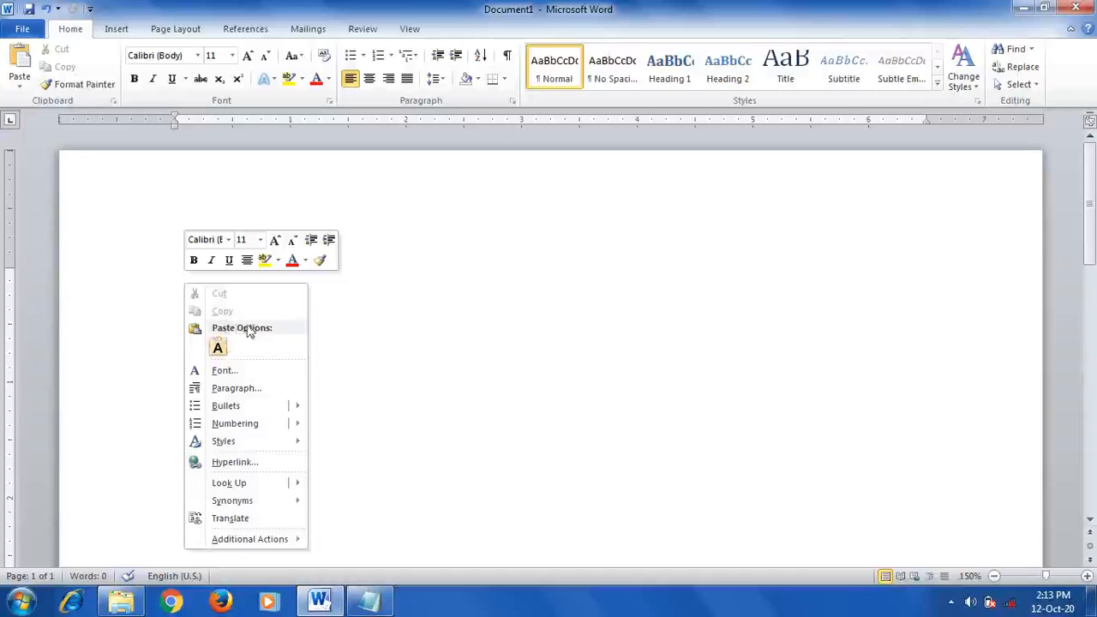
left_click(218, 349)
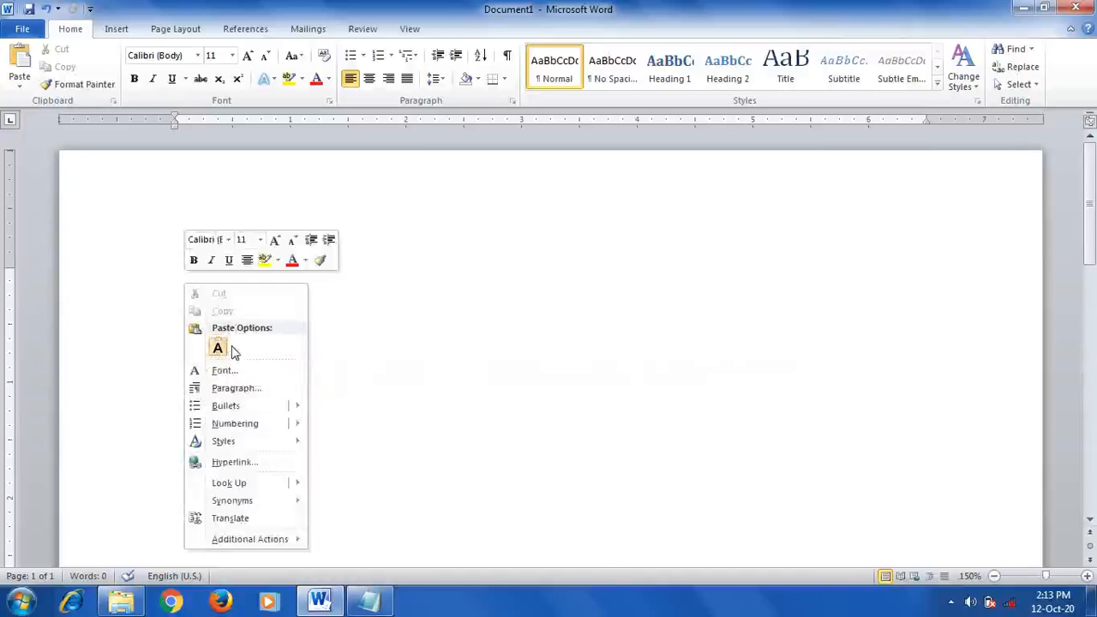
left_click(227, 350)
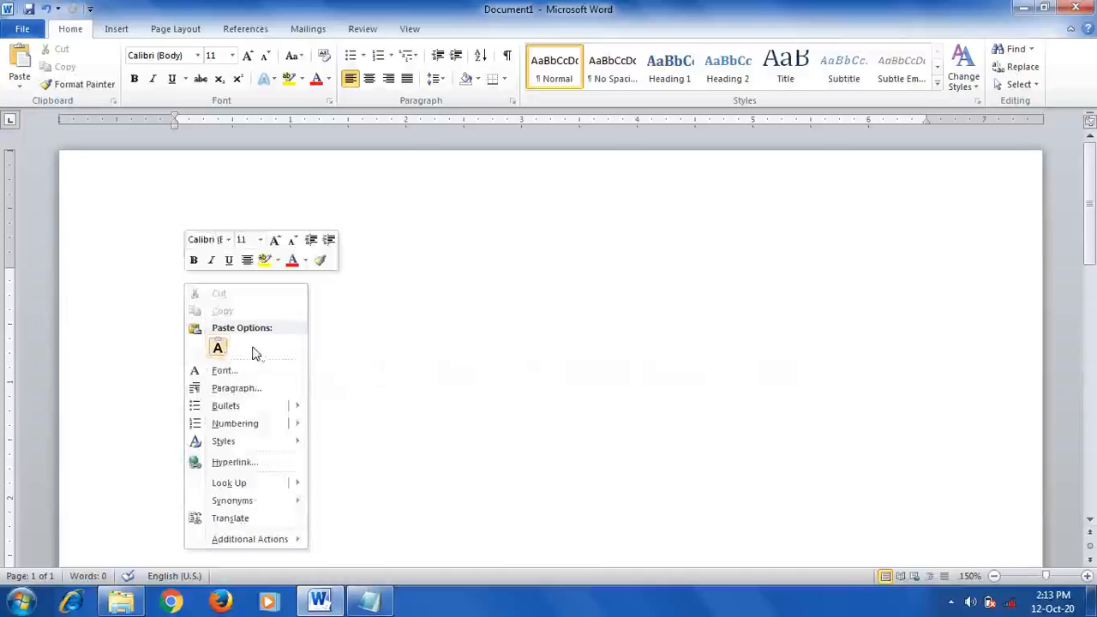
left_click(220, 348)
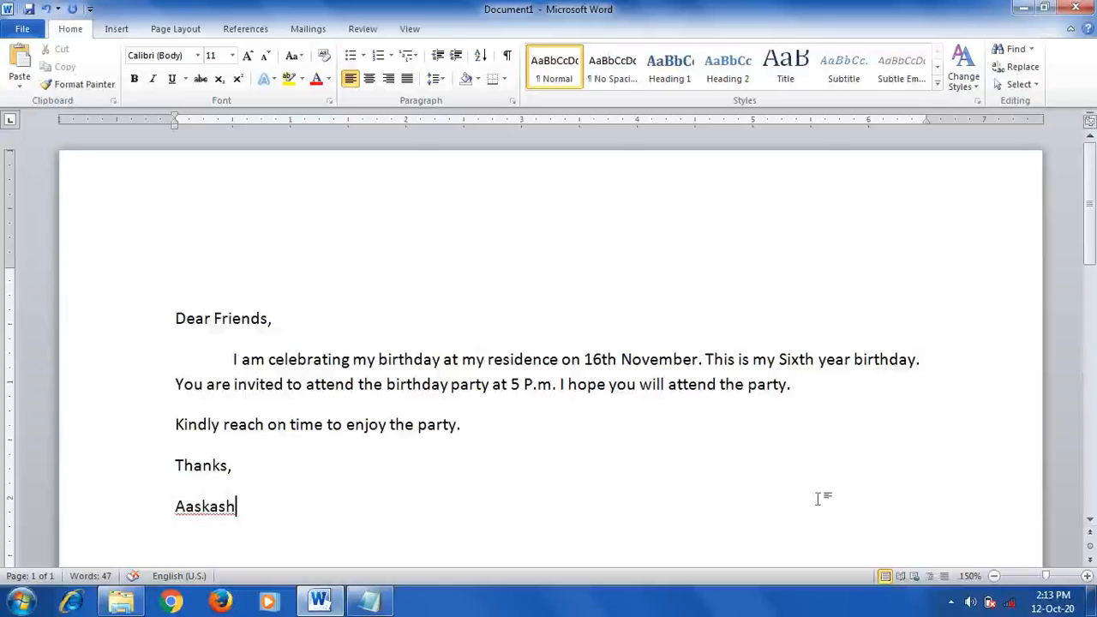
Correct the sender's name at the end of the letter by deleting the extra "s"
left_click(201, 506)
key("BackSpace")
left_click(294, 515)
left_click(228, 261)
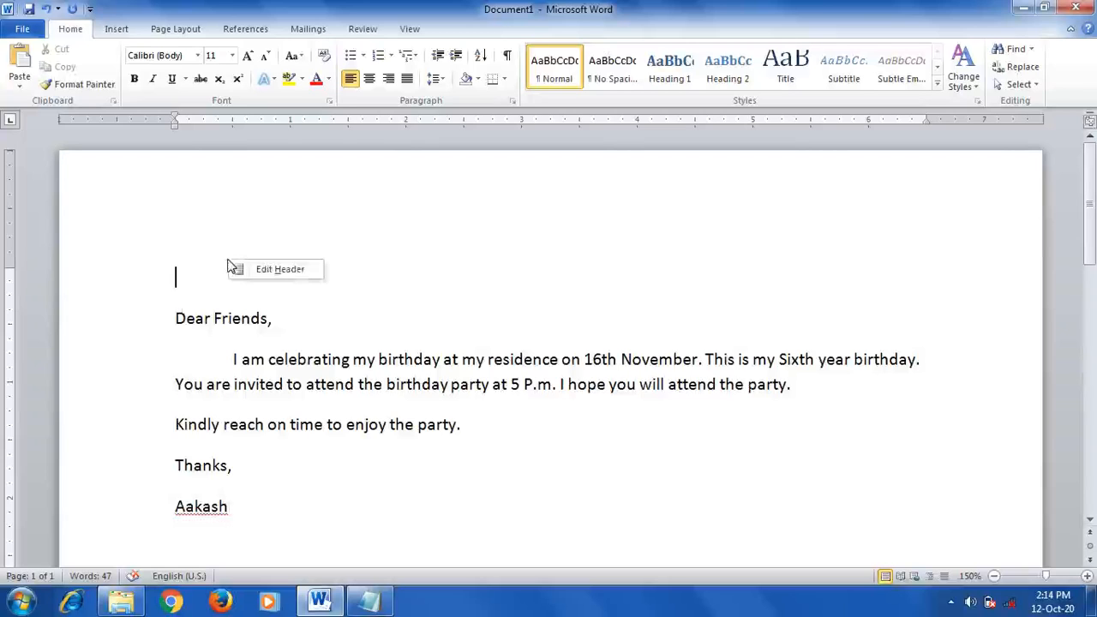
left_click(299, 334)
right_click(299, 334)
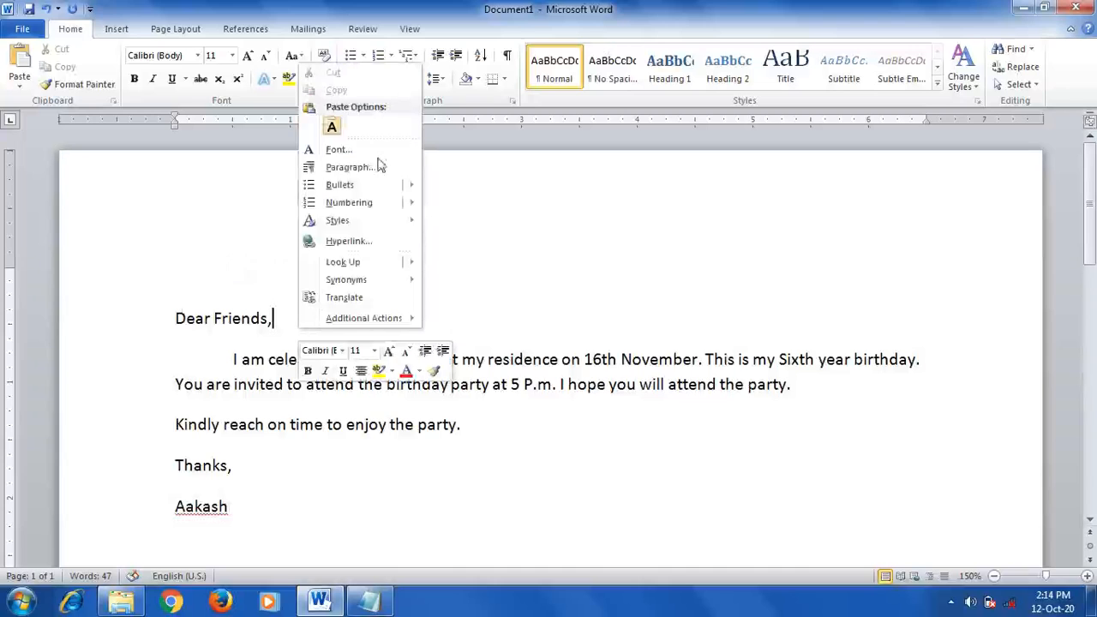
left_click(334, 129)
left_click(581, 239)
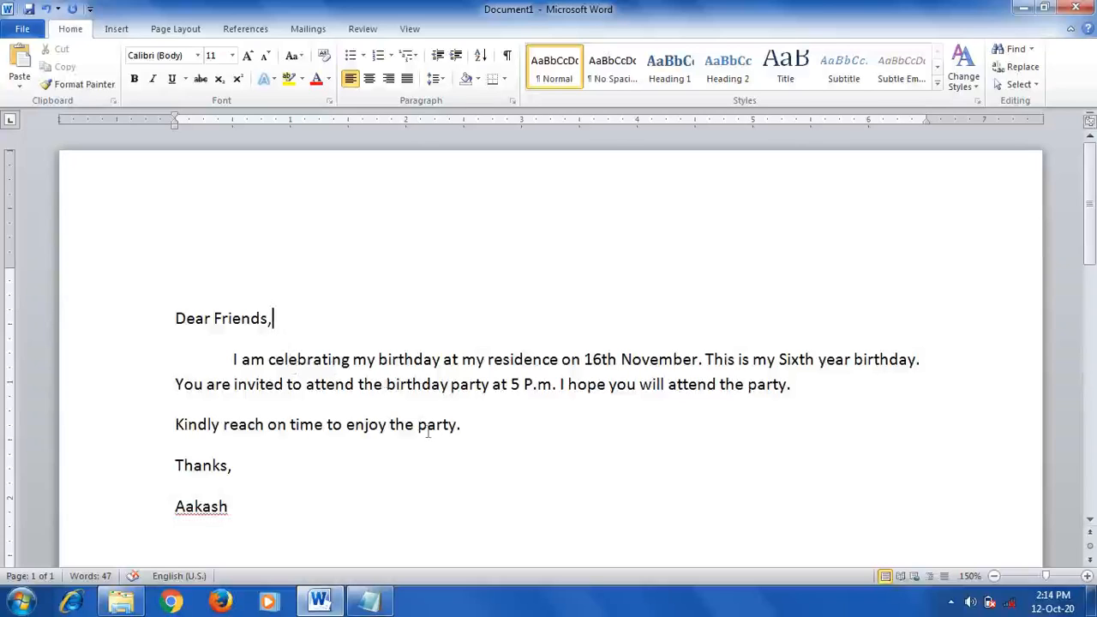
Select the Word letter from the "Dear Friends," greeting through the sender's name
left_click(342, 422)
left_click_drag(245, 508, 137, 329)
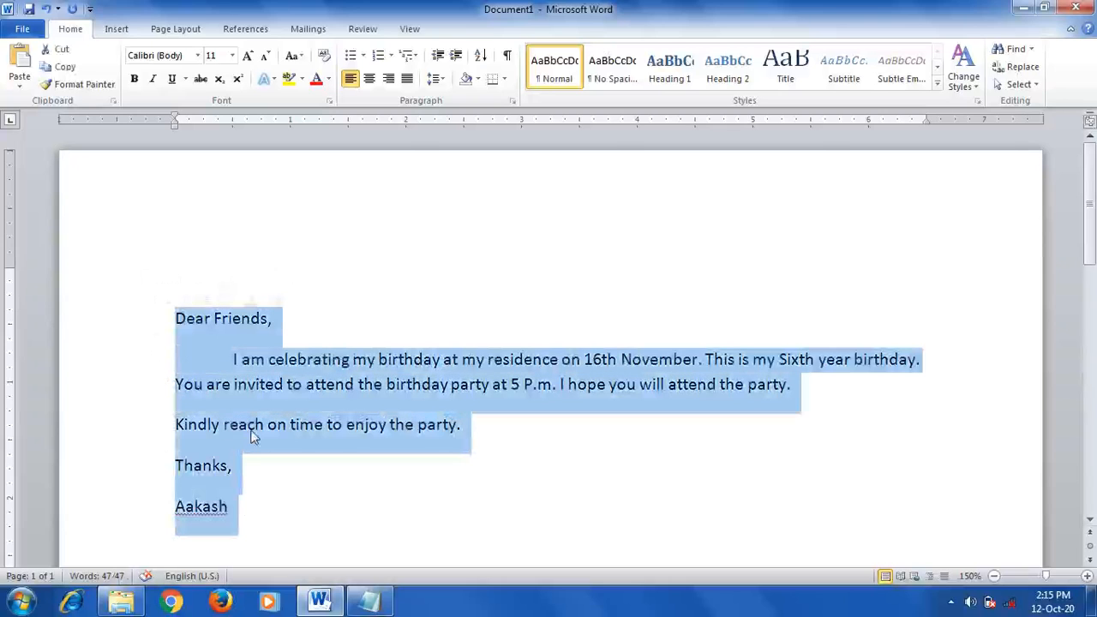